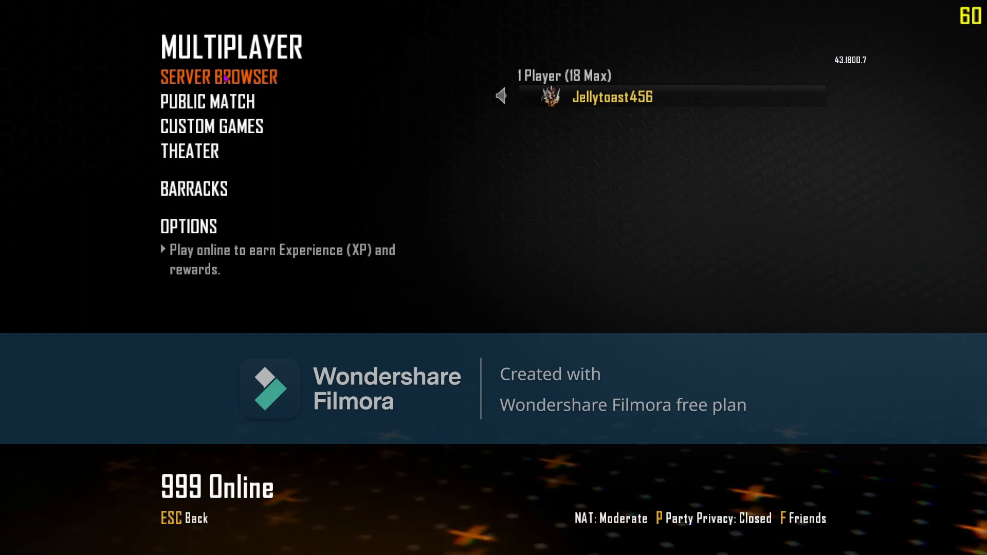
# Join the [Banabyte] Endless Nuketown TDM server from the server browser.
pyautogui.click(224, 78)
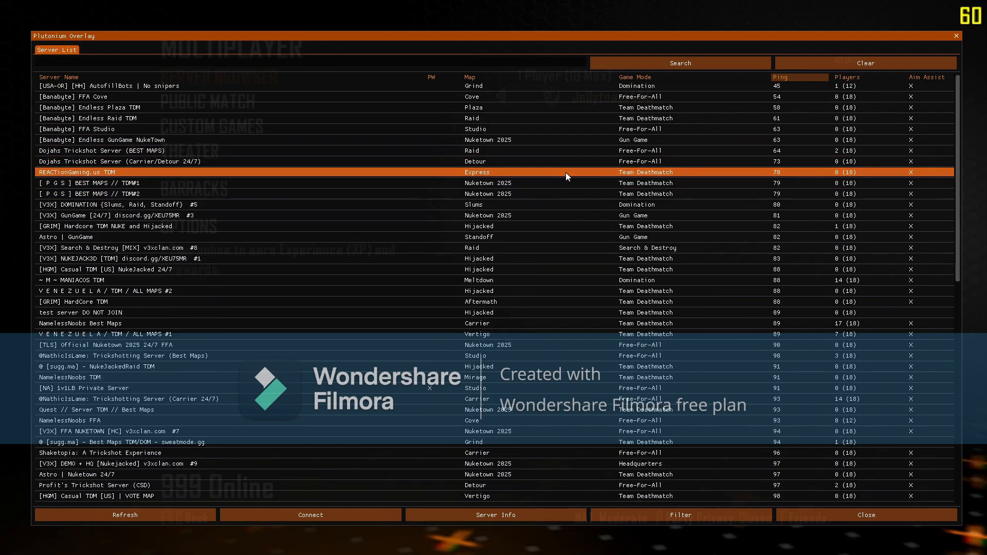
pyautogui.click(566, 173)
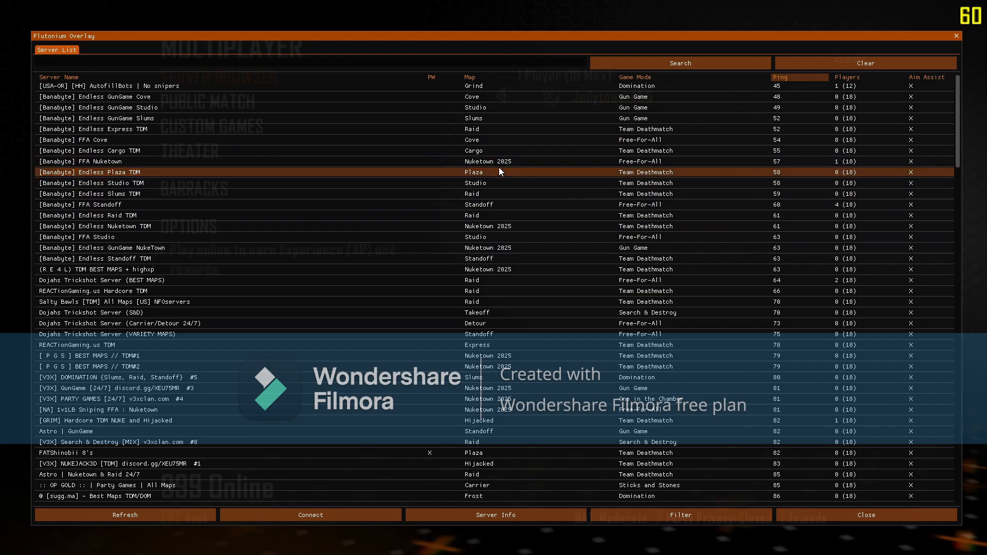
pyautogui.click(498, 163)
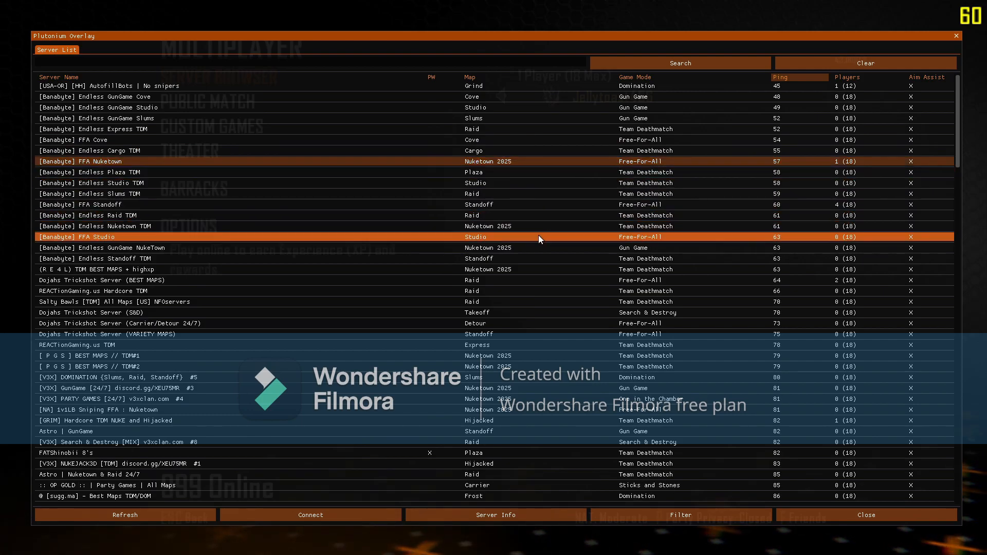
pyautogui.click(494, 226)
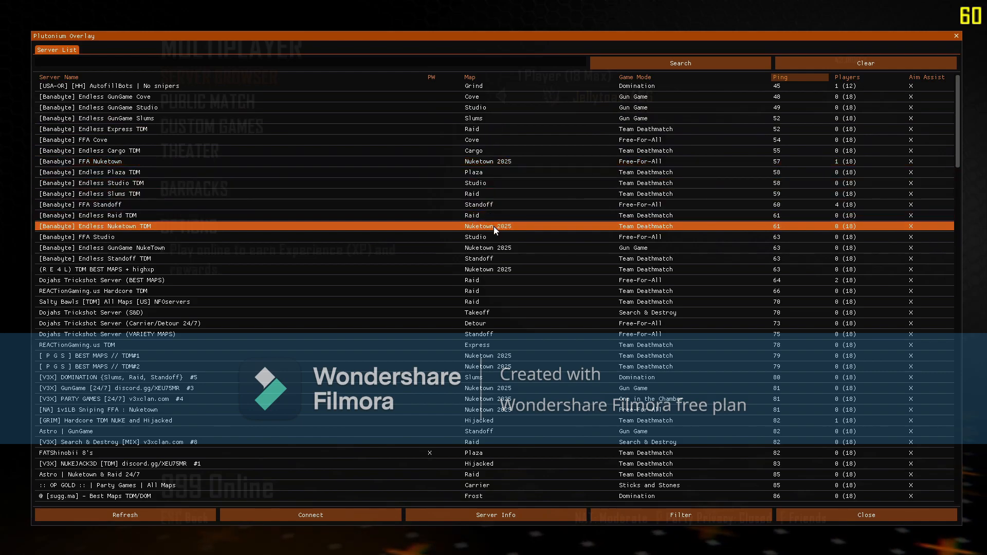
pyautogui.click(339, 516)
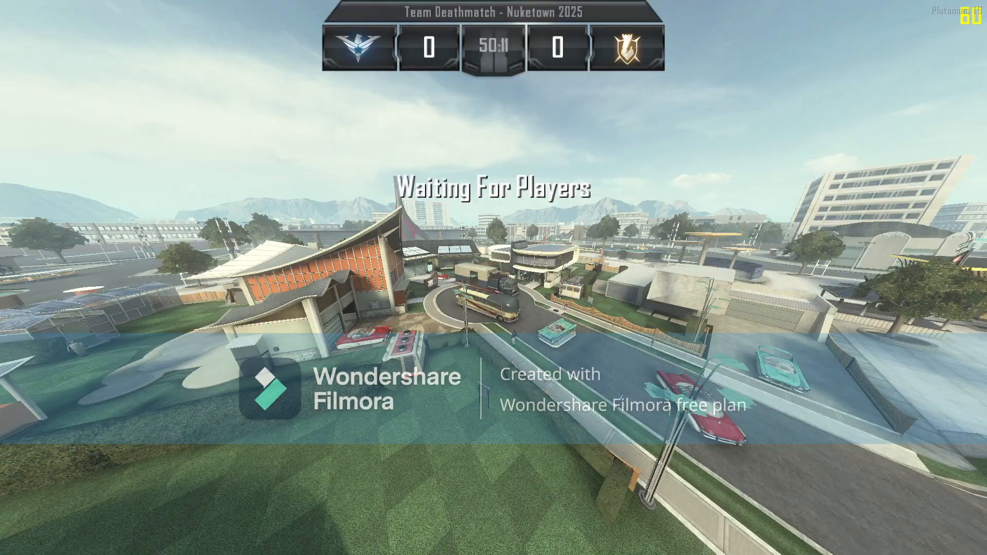
# Leave the Team Deathmatch match and return to the multiplayer menu.
pyautogui.press('Escape')
pyautogui.click(216, 127)
pyautogui.click(333, 310)
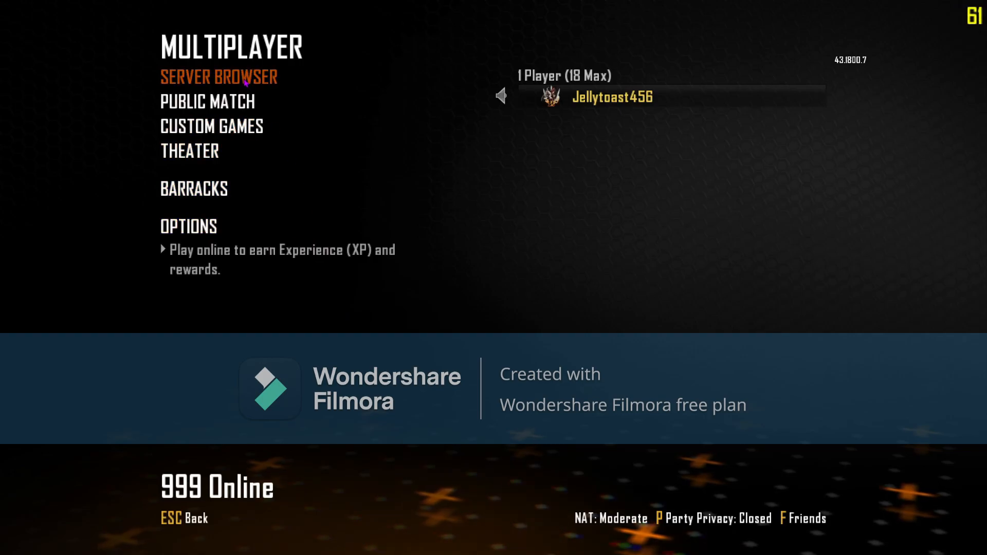
# Join the [Banabyte] FFA Nuketown server and spawn with the Custom 1 class.
pyautogui.click(246, 82)
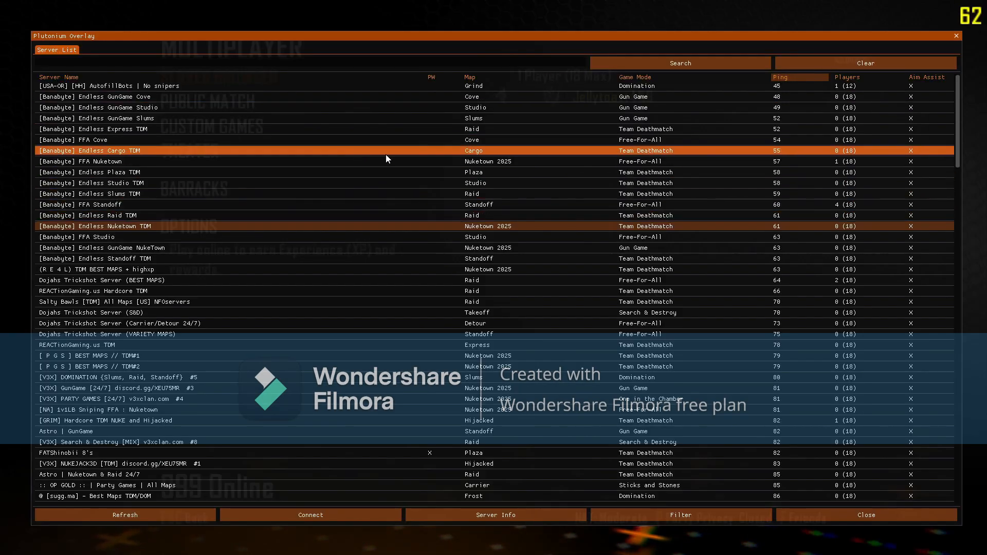
pyautogui.click(462, 162)
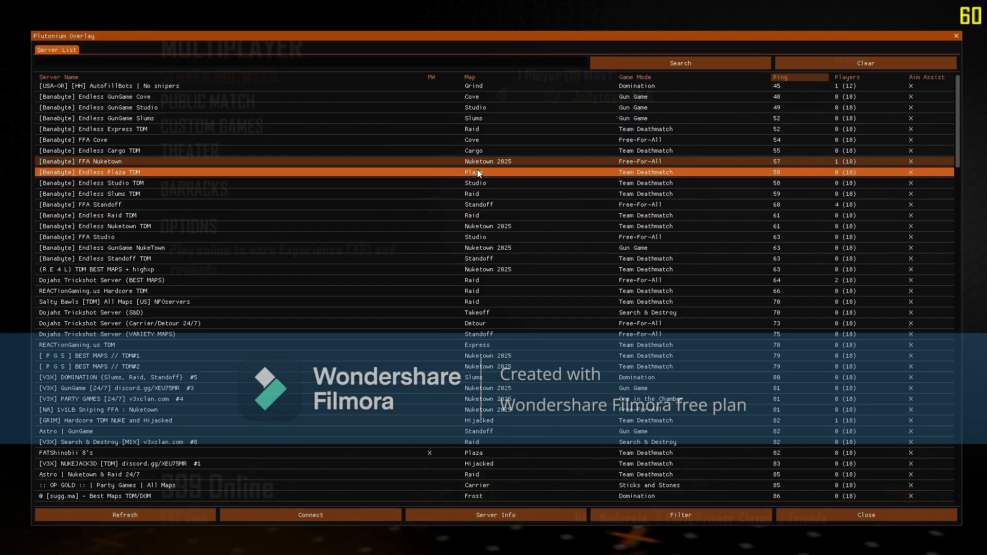
pyautogui.click(306, 518)
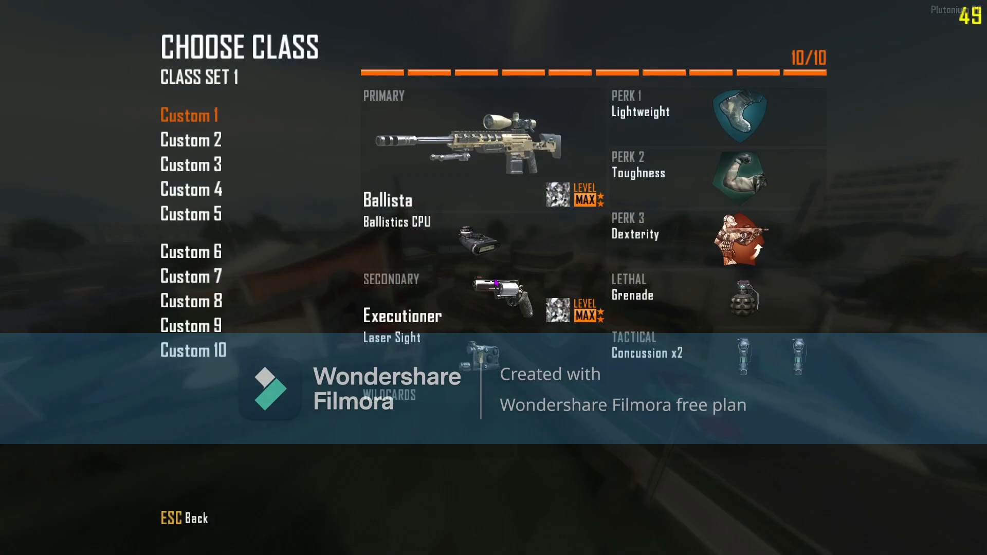
pyautogui.click(214, 111)
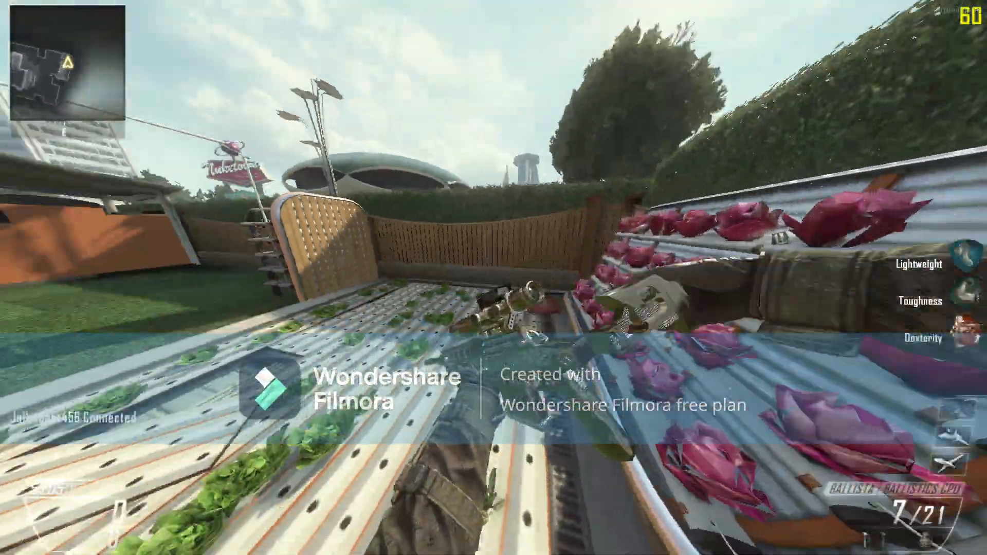
# Walk across the yard to the patio beside the house and fire one shot with the Ballista.
pyautogui.press('w')
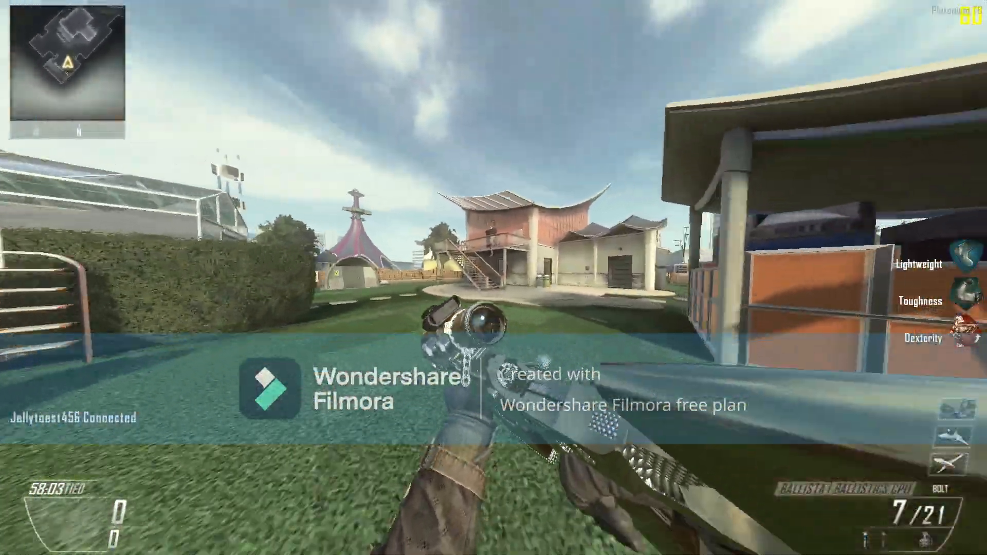
pyautogui.press('w')
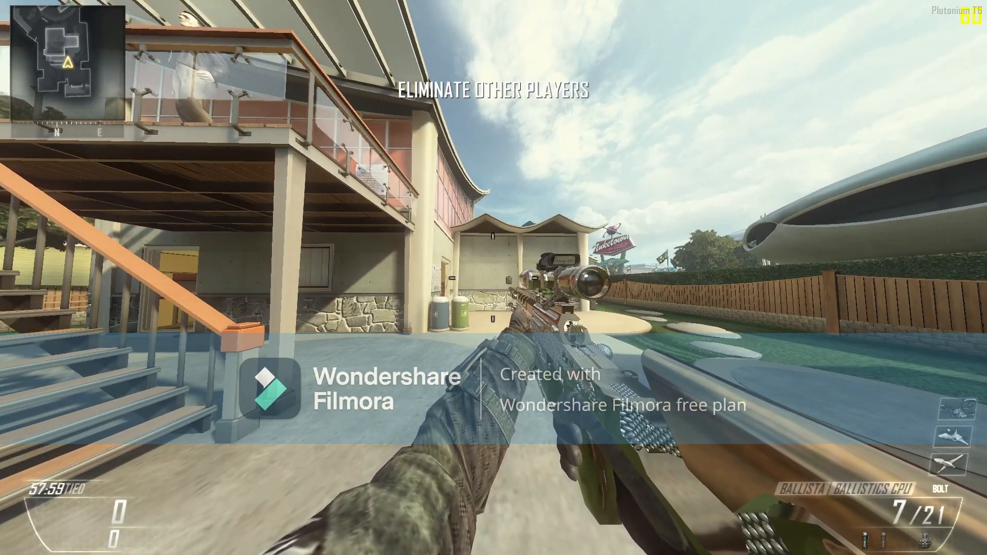
pyautogui.press('d')
pyautogui.click(494, 278)
pyautogui.press('s')
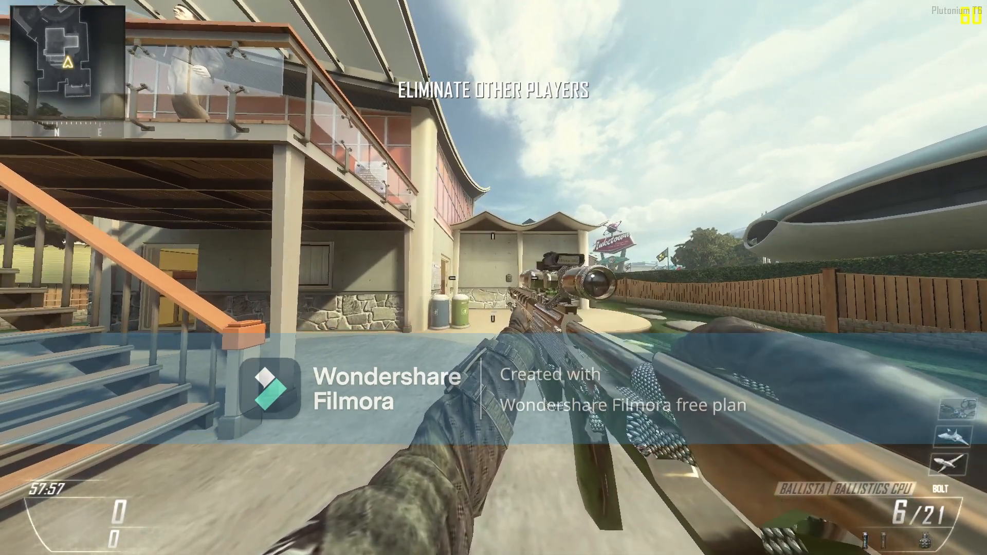
# Reposition on the patio facing the house and fence, and reload the Ballista for the screenshot pose.
pyautogui.press('d')
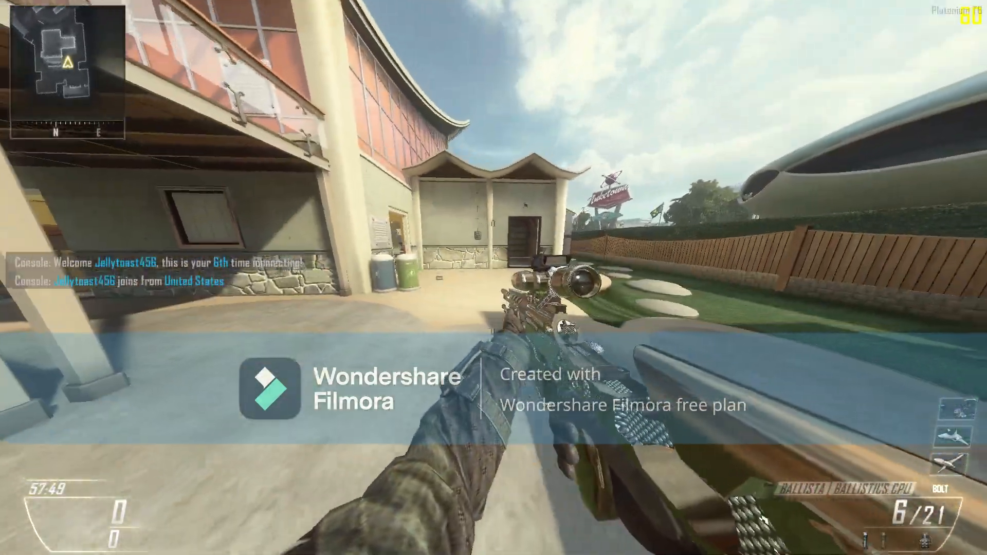
pyautogui.press('s')
pyautogui.press('Tab')
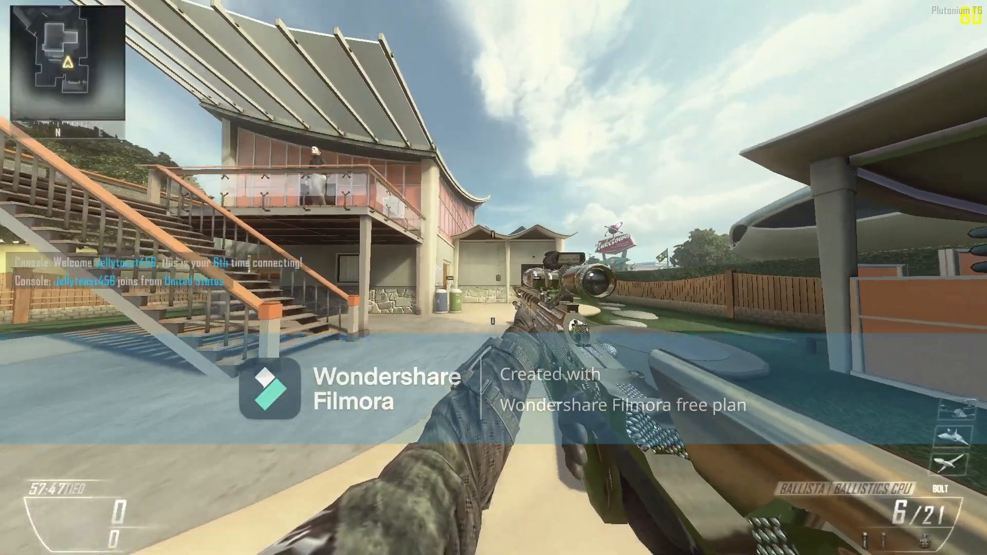
pyautogui.press('w')
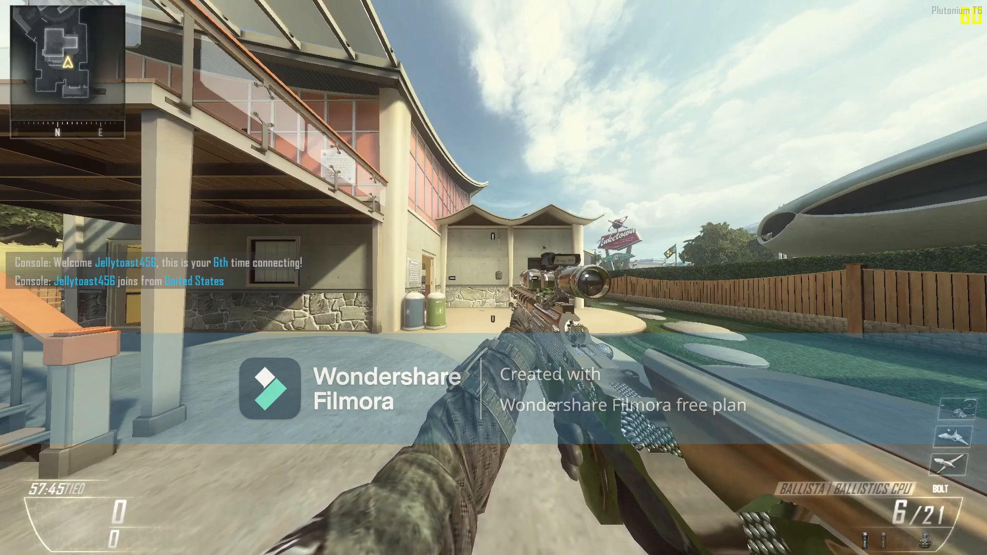
pyautogui.press('r')
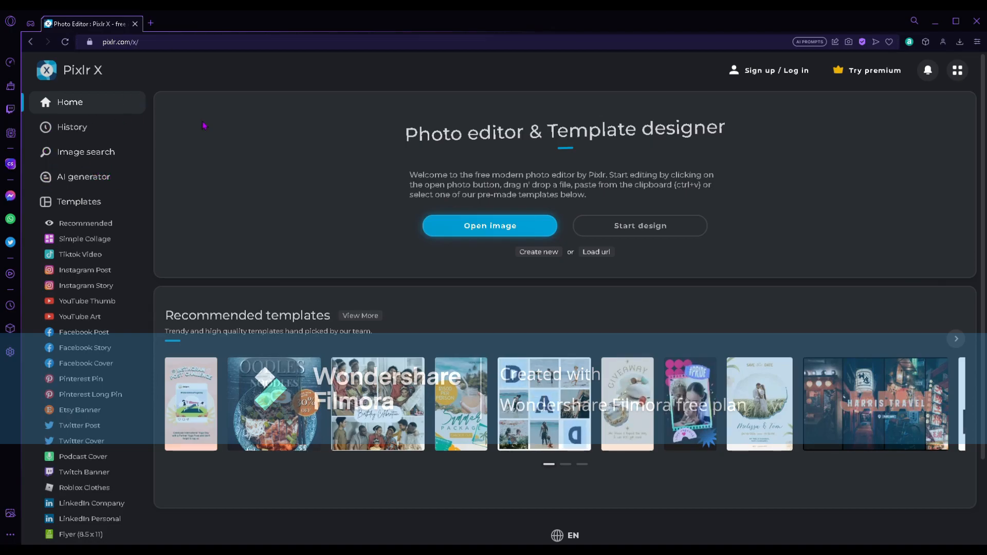
# Switch to Pixlr X, open the copied game screenshot from the clipboard and look through the available effects.
pyautogui.hotkey('ctrl', 'v')
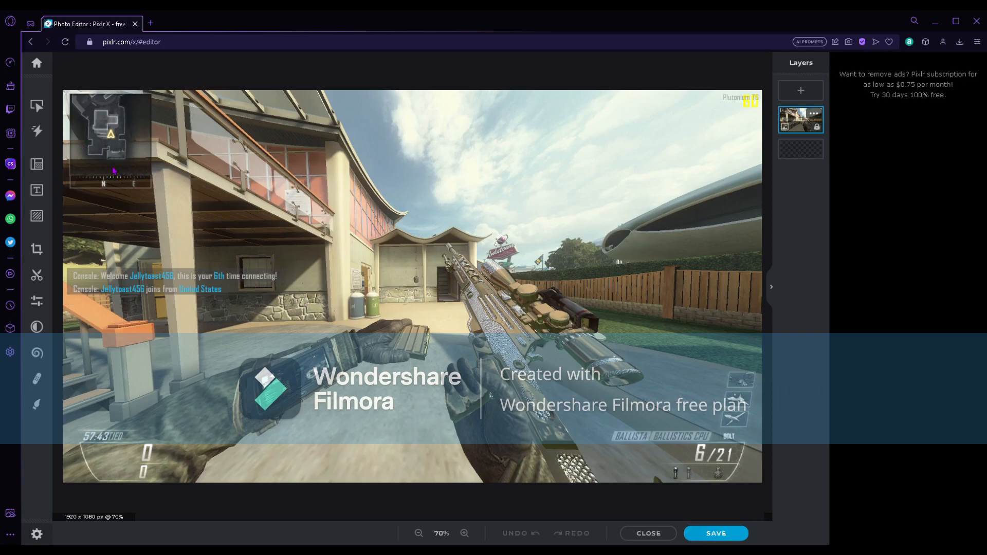
pyautogui.click(37, 327)
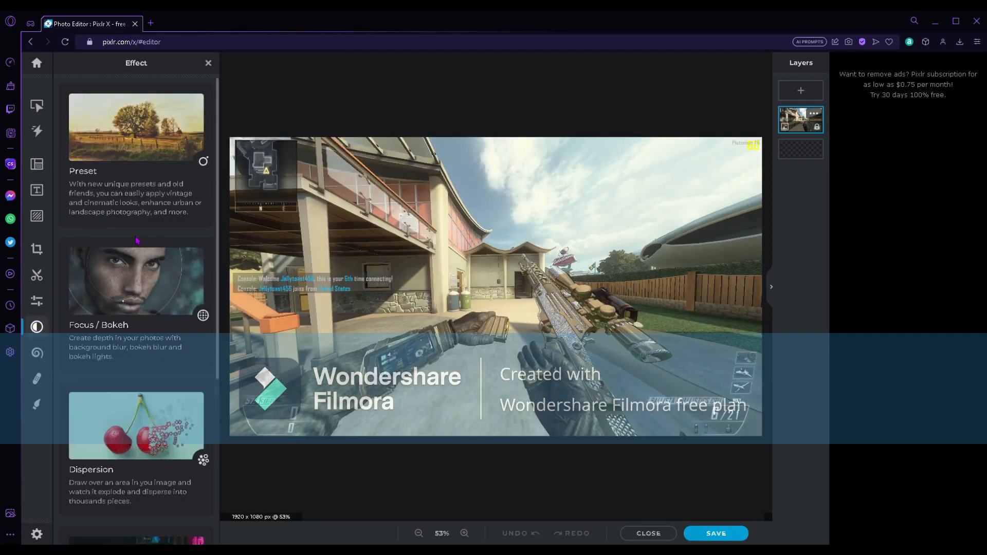
pyautogui.scroll(-5, 131, 179)
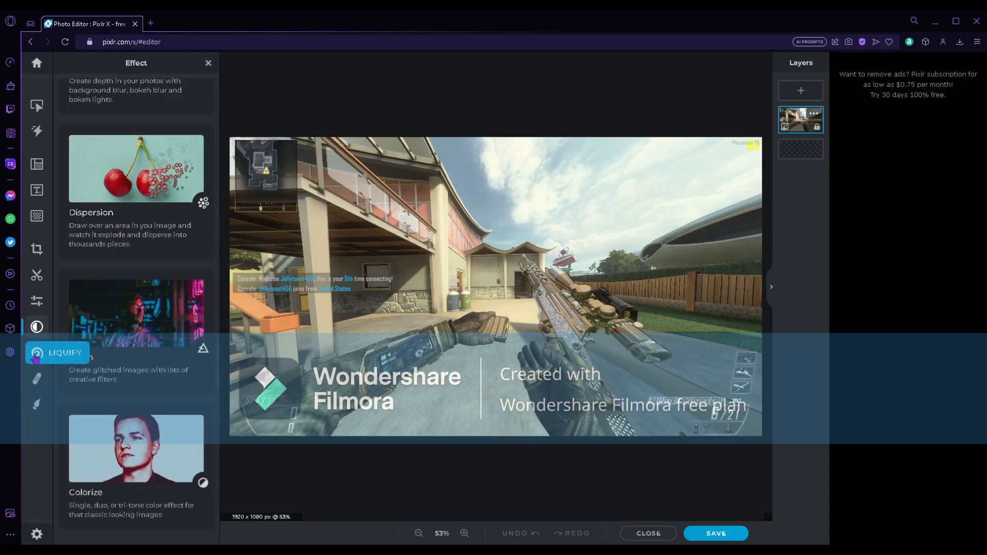
# Adjust the screenshot's colors to vibrance 100, saturation 100 and hue 5, and apply the adjustment.
pyautogui.click(42, 302)
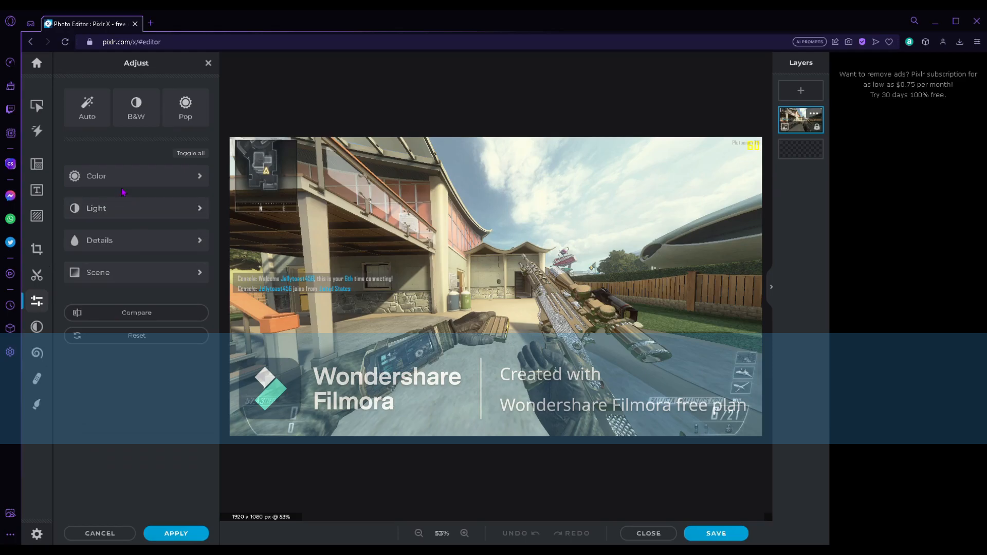
pyautogui.click(133, 178)
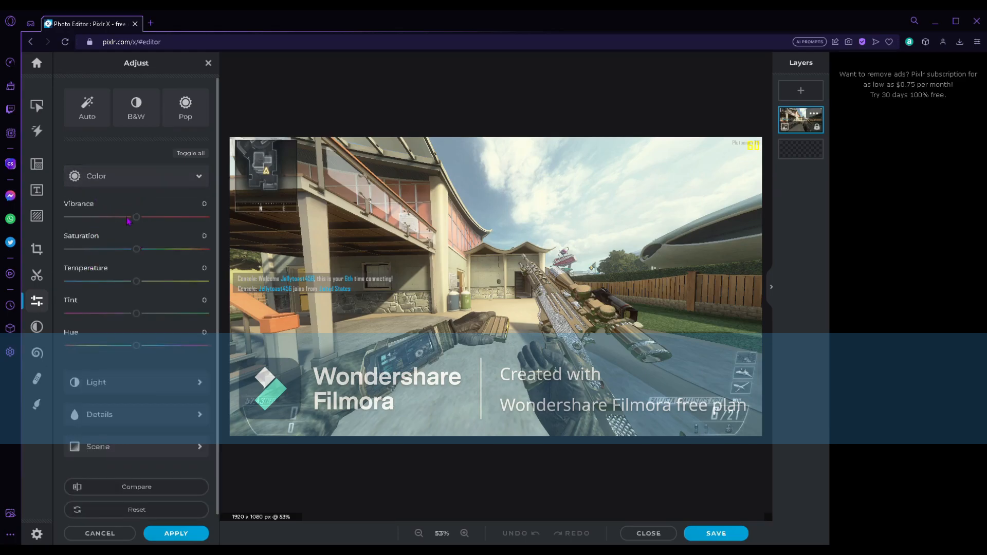
pyautogui.moveTo(142, 222); pyautogui.dragTo(206, 218)
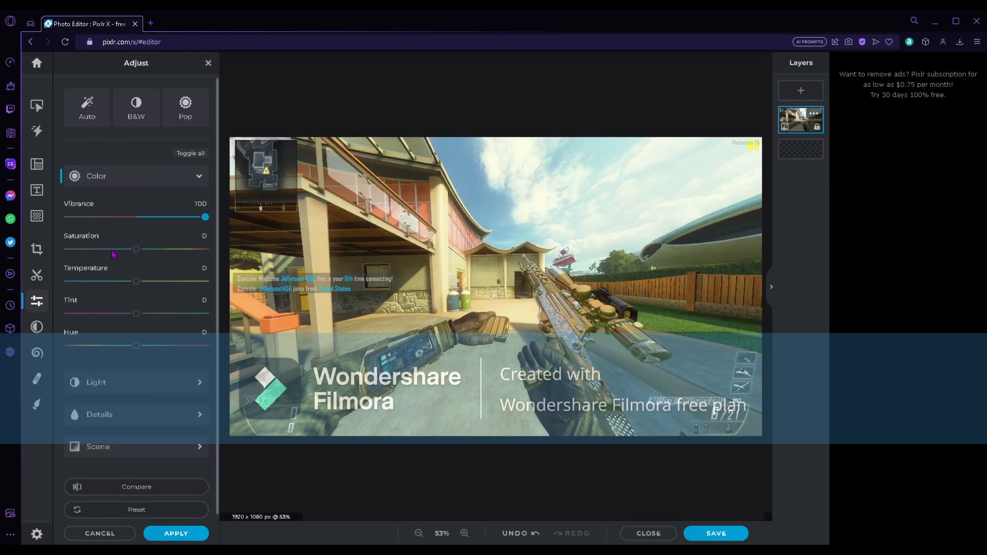
pyautogui.moveTo(145, 350); pyautogui.dragTo(145, 350)
pyautogui.moveTo(139, 350); pyautogui.dragTo(145, 349)
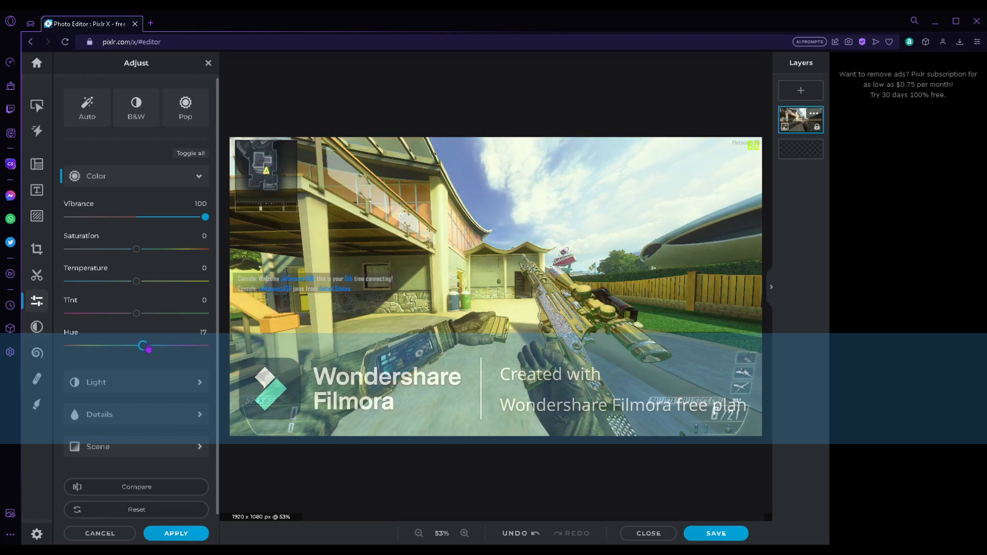
pyautogui.moveTo(149, 350); pyautogui.dragTo(147, 349)
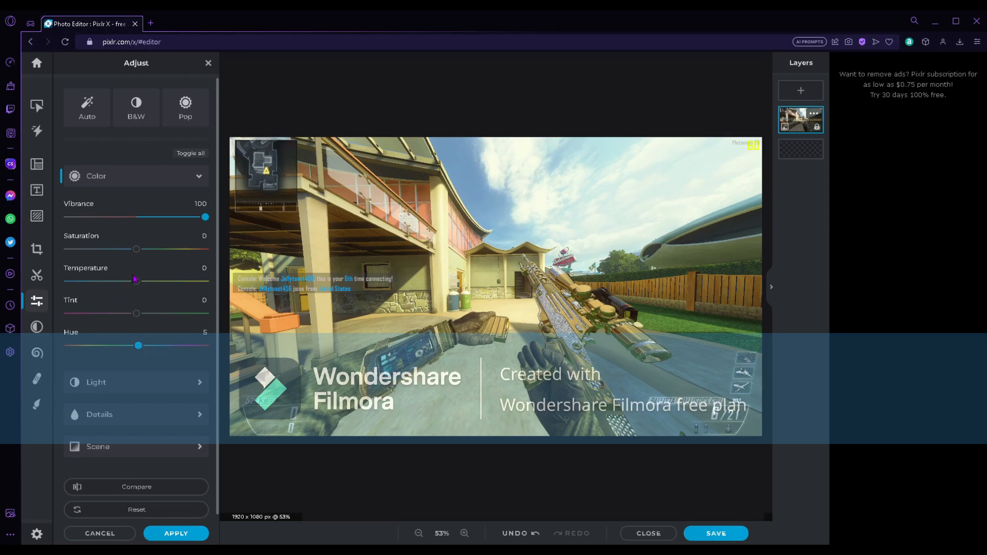
pyautogui.moveTo(137, 254); pyautogui.dragTo(225, 262)
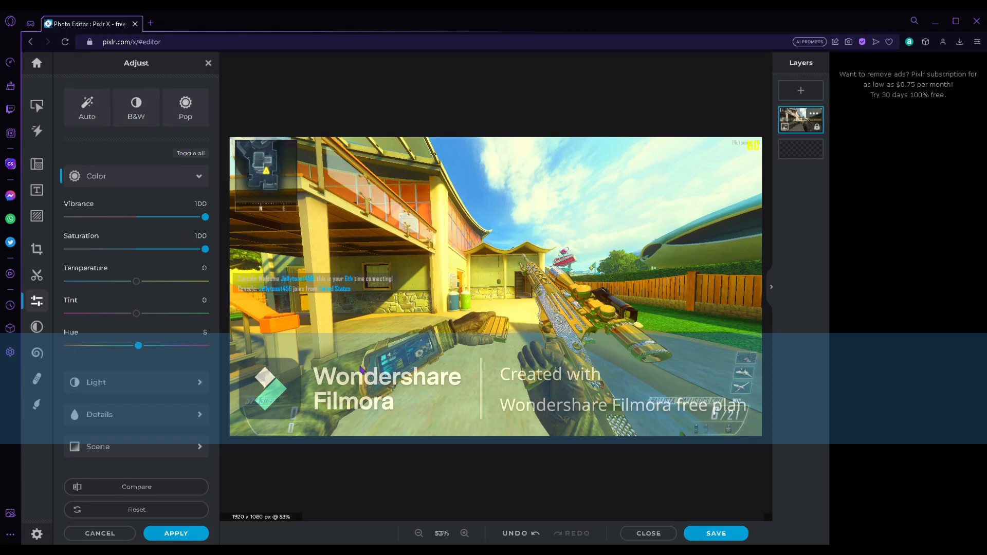
pyautogui.click(176, 533)
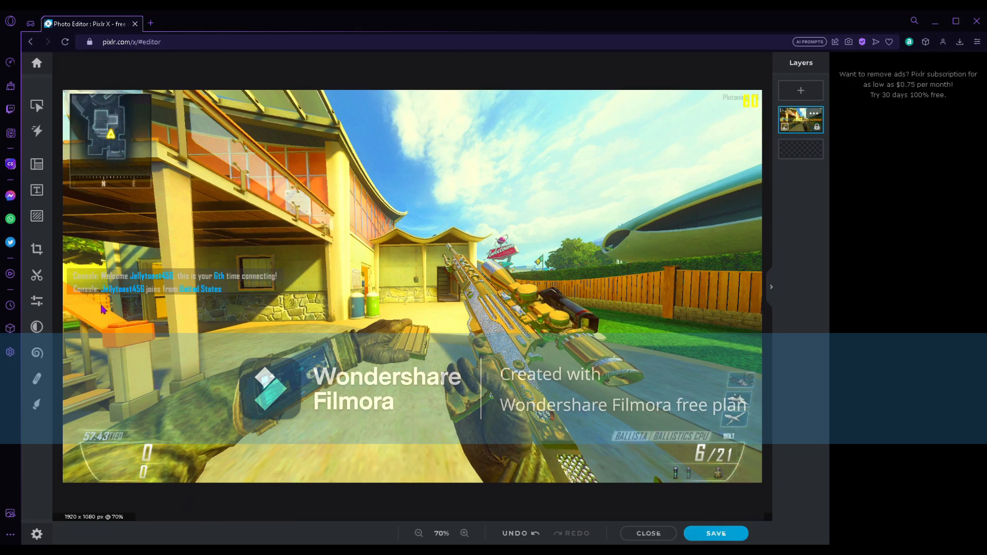
# Add a new default text layer over the screenshot.
pyautogui.click(36, 105)
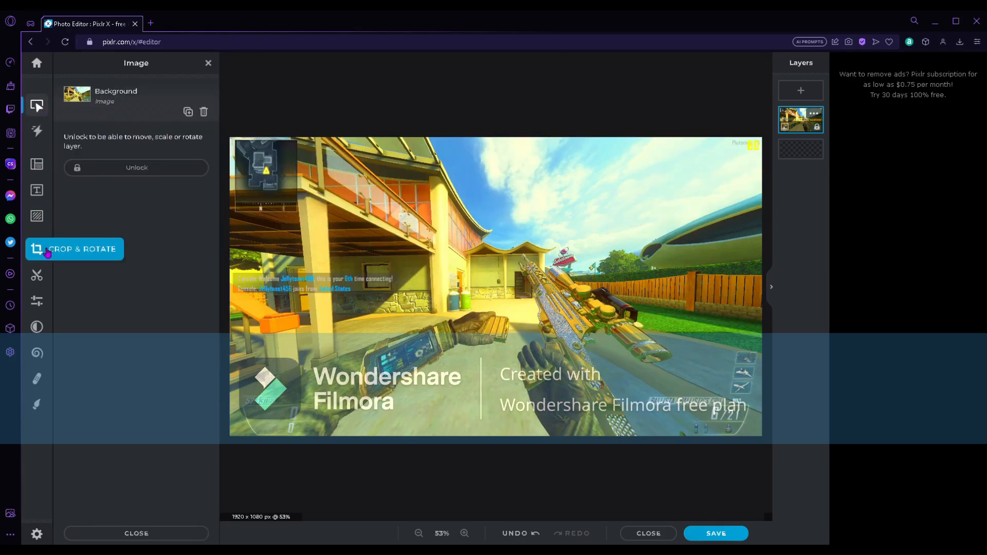
pyautogui.click(37, 191)
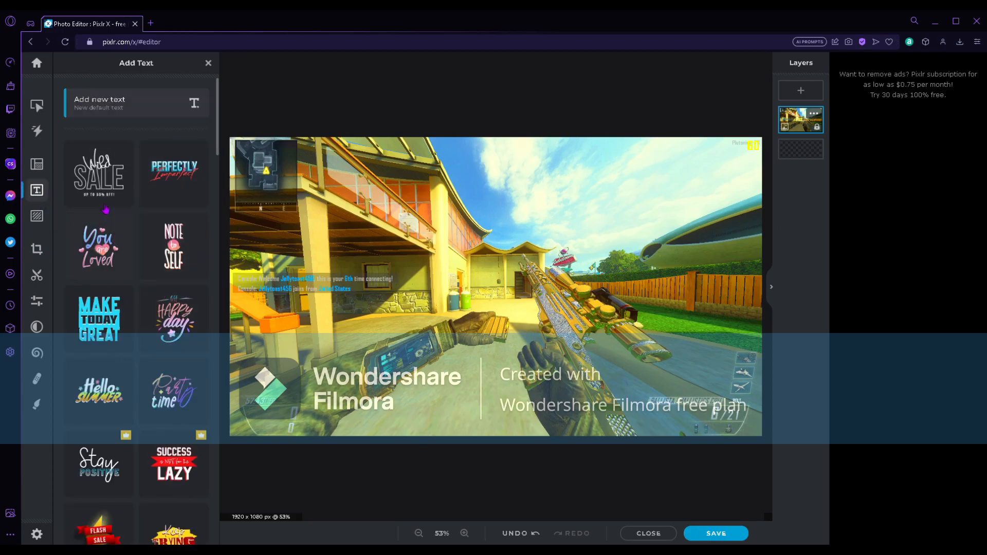
pyautogui.scroll(-3, 98, 175)
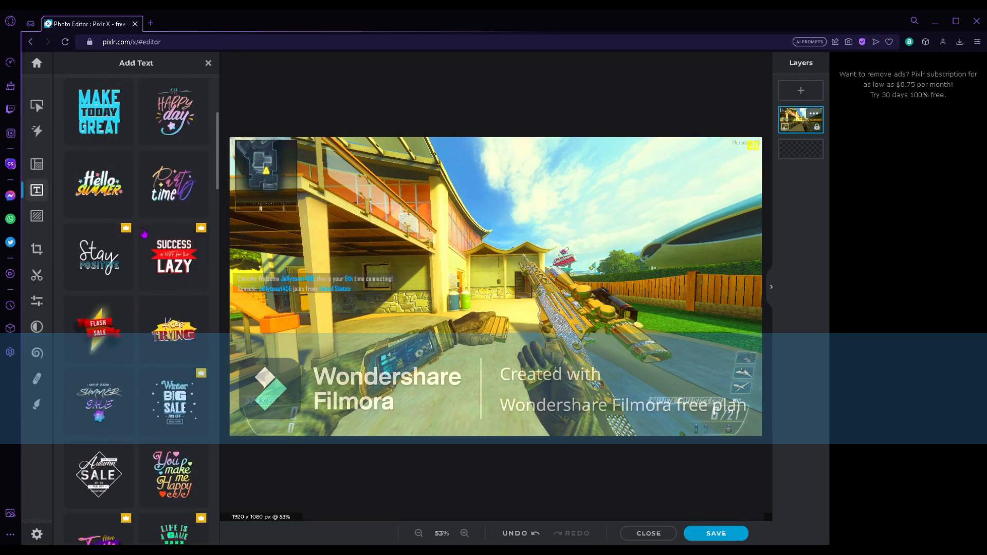
pyautogui.scroll(3, 144, 247)
pyautogui.click(123, 102)
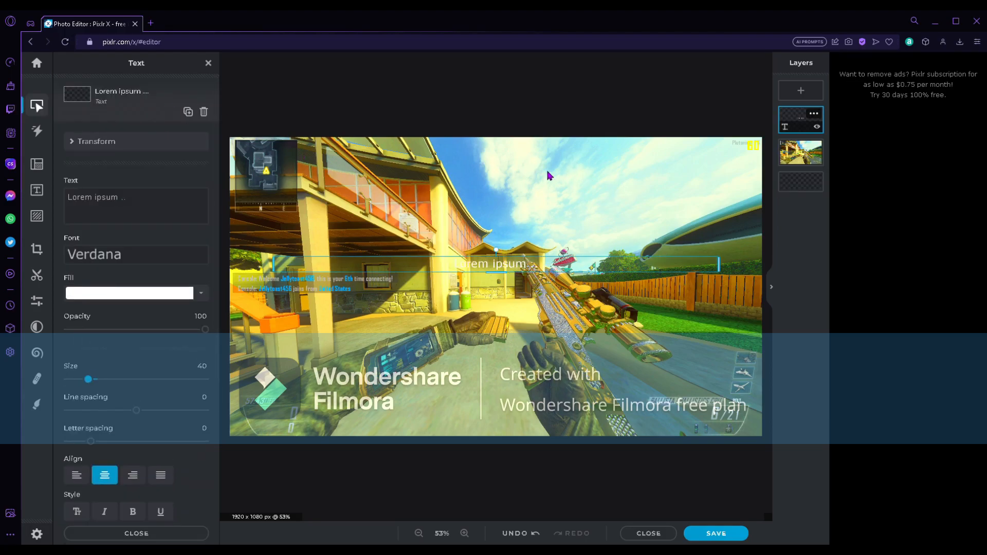
# Replace the placeholder text in the new text layer with "OP Sniper Meta build".
pyautogui.click(123, 199)
pyautogui.press('BackSpace')
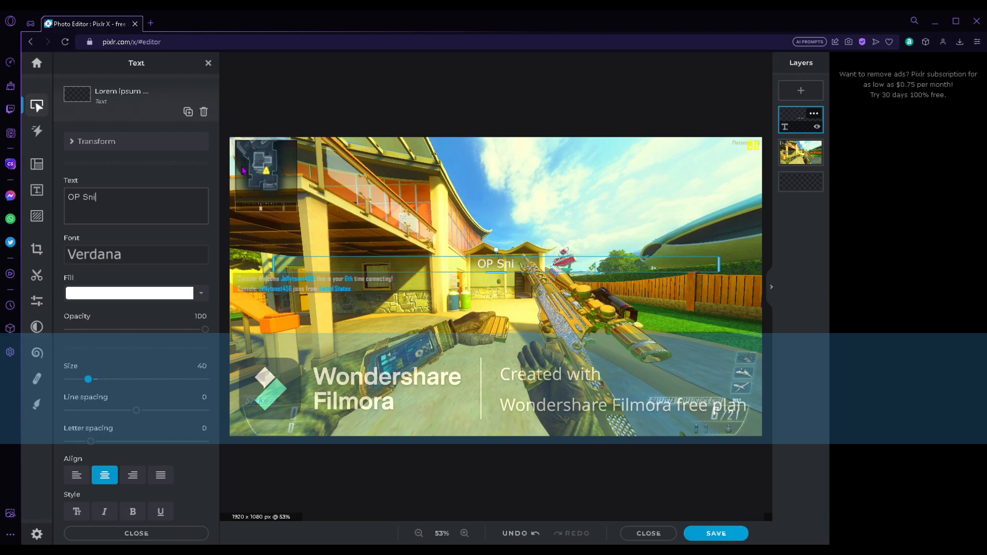
pyautogui.write('OP Sniper Meta ')
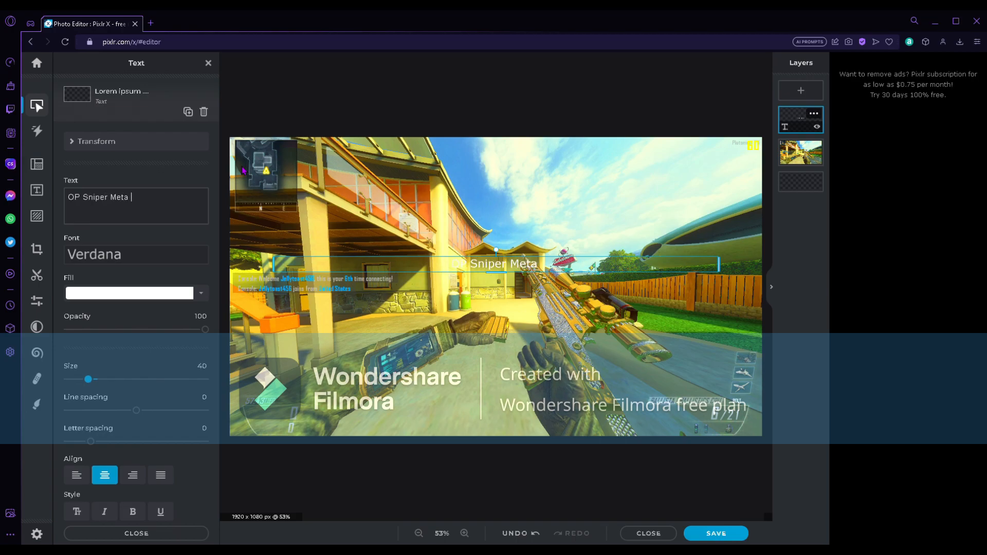
pyautogui.write('buil')
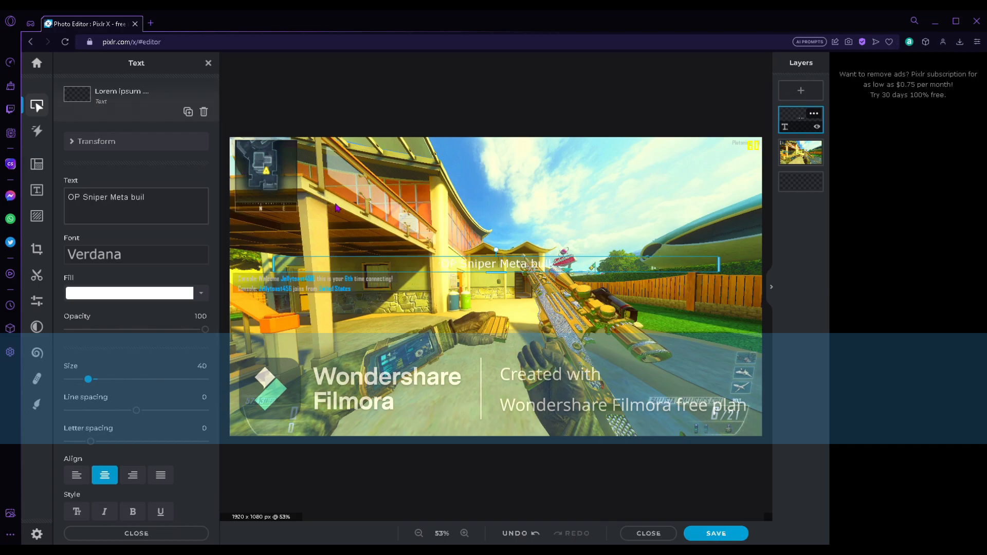
pyautogui.write('d')
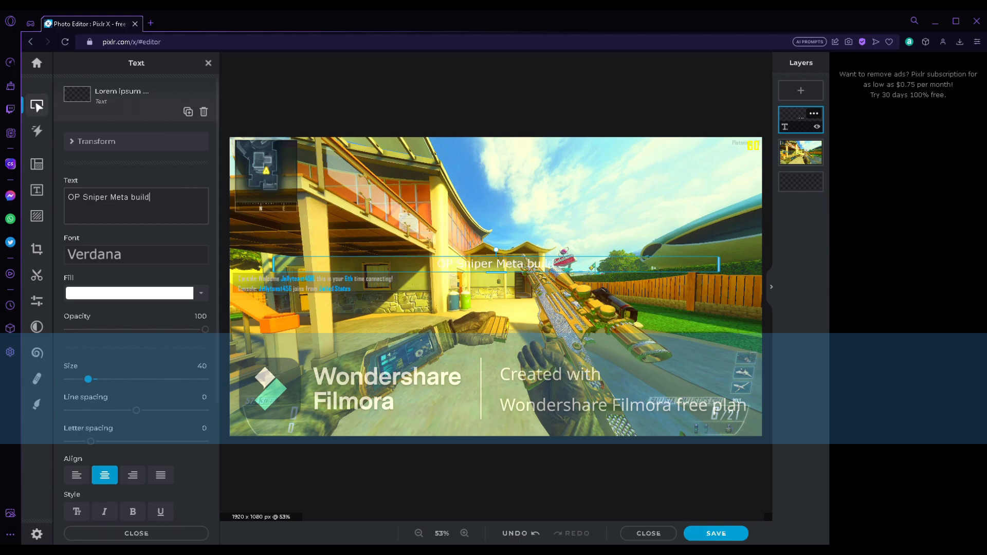
# Set the title text's font to Aberus and its size to 220.
pyautogui.click(141, 257)
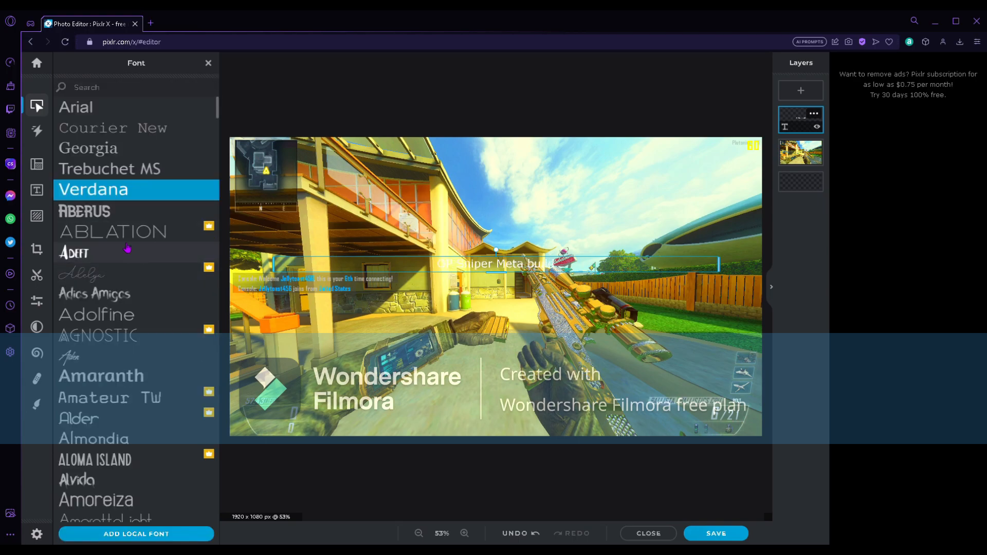
pyautogui.click(115, 215)
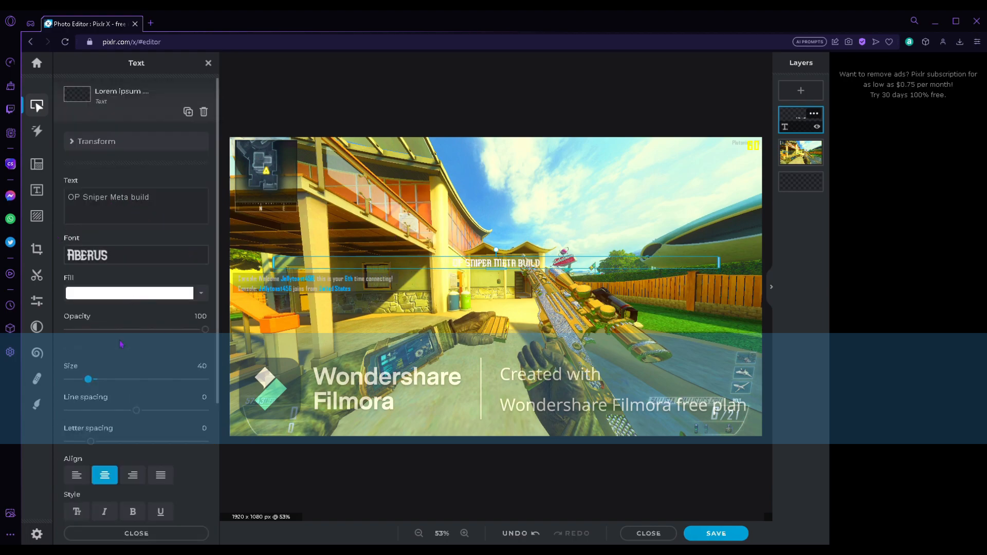
pyautogui.click(108, 379)
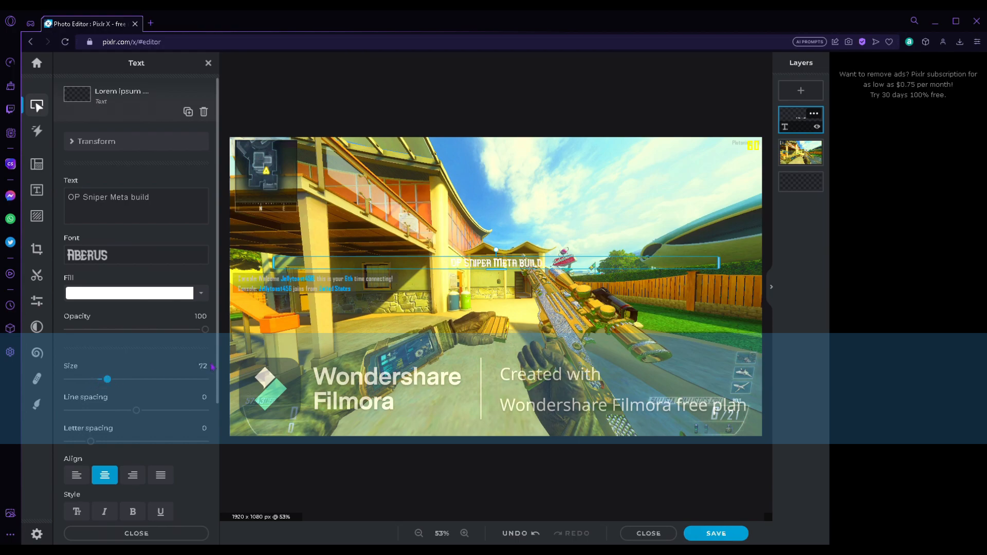
pyautogui.click(169, 380)
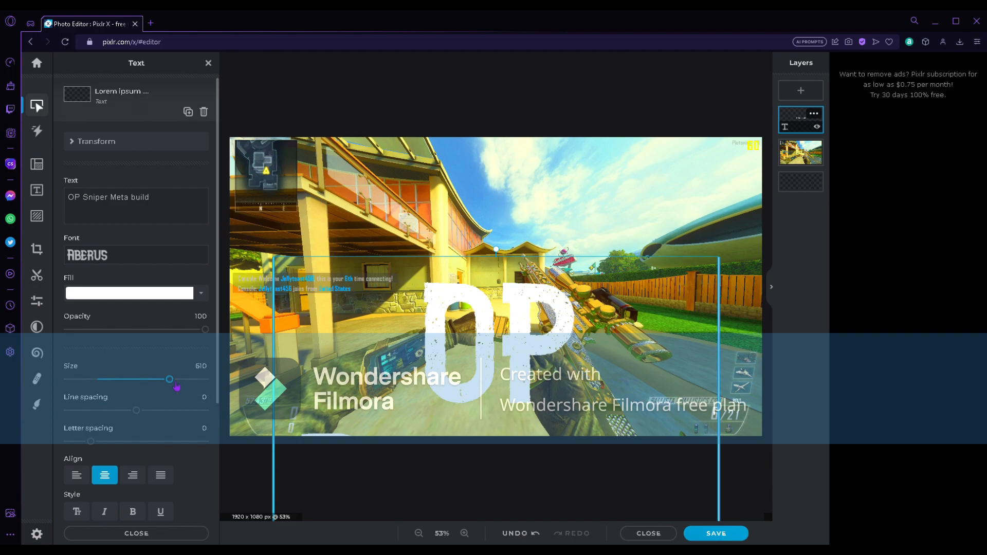
pyautogui.moveTo(170, 385); pyautogui.dragTo(137, 383)
# Move the two-line title up to the top edge of the screenshot, roughly centered horizontally.
pyautogui.moveTo(401, 285); pyautogui.dragTo(419, 258)
pyautogui.moveTo(809, 127); pyautogui.dragTo(788, 140)
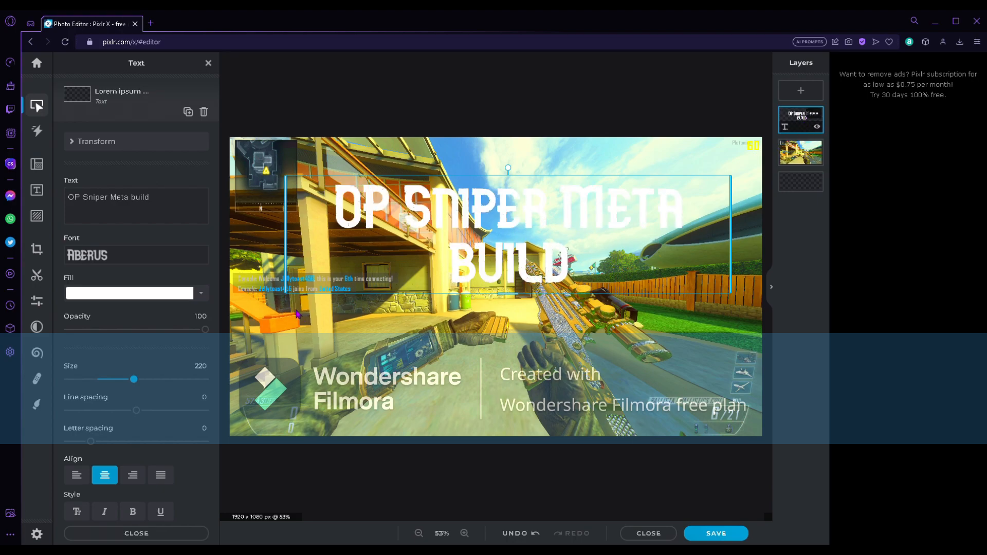
pyautogui.moveTo(432, 237); pyautogui.dragTo(414, 247)
pyautogui.moveTo(454, 219); pyautogui.dragTo(499, 173)
pyautogui.click(499, 317)
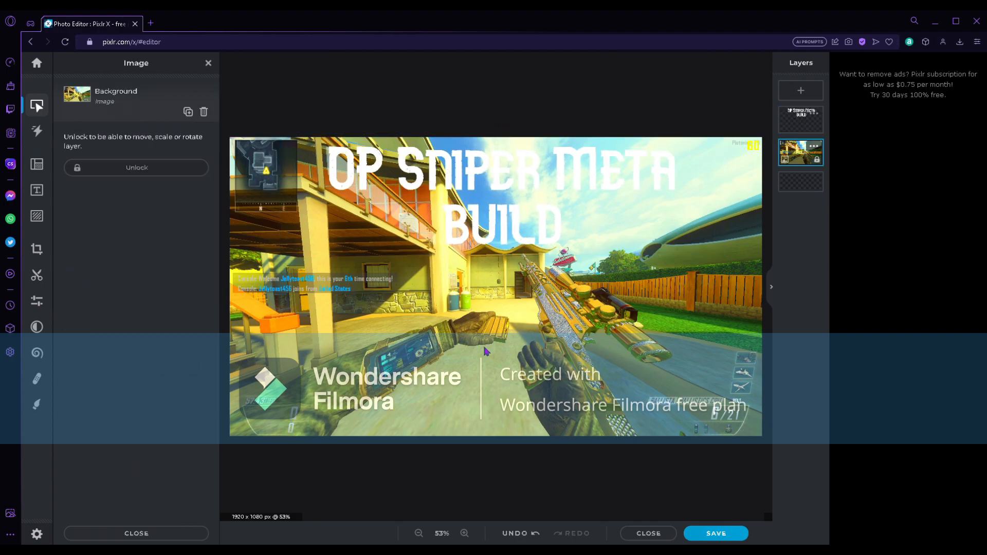
# Change the title text's fill to the solid purple #9000FF.
pyautogui.click(518, 217)
pyautogui.click(138, 294)
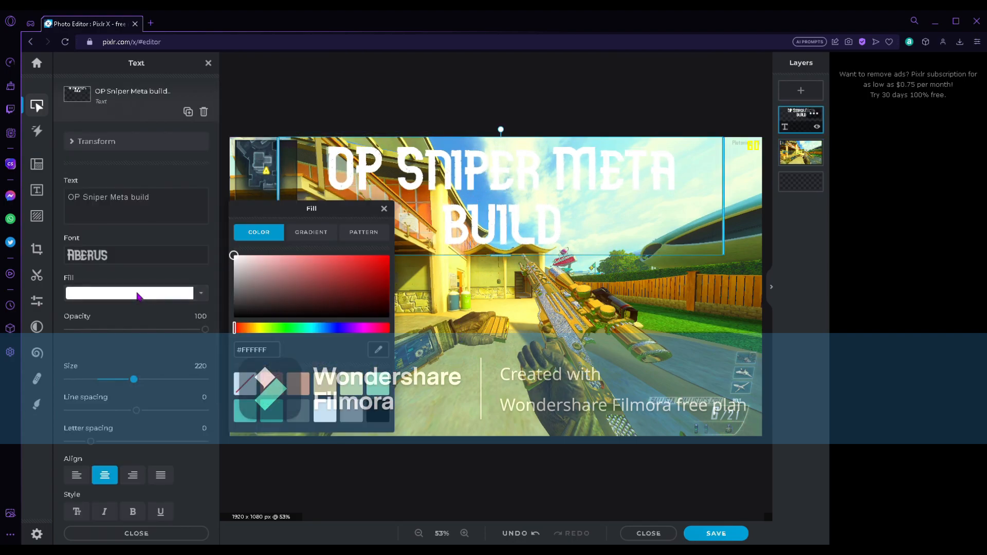
pyautogui.click(397, 259)
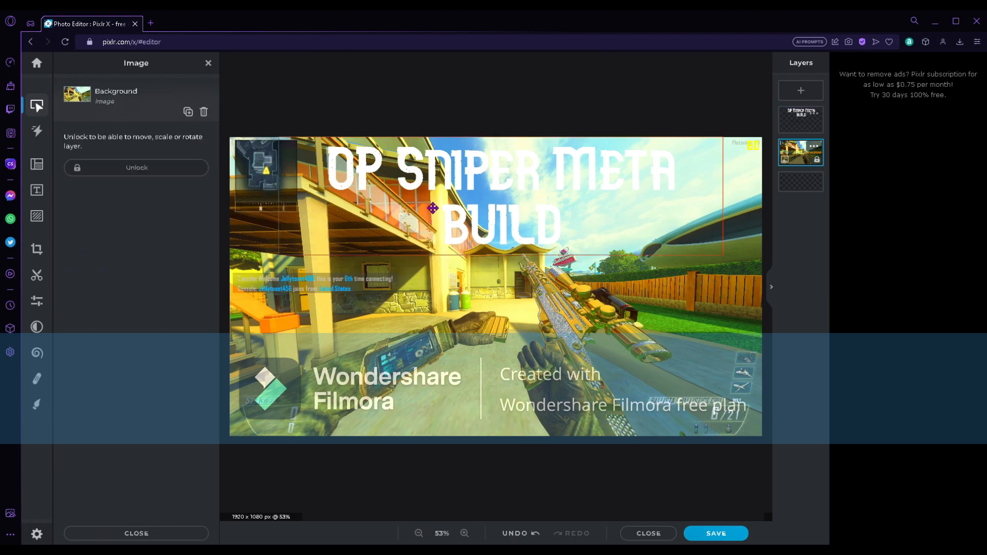
pyautogui.click(424, 190)
pyautogui.moveTo(383, 260)
pyautogui.mouseDown()
pyautogui.moveTo(415, 259)
pyautogui.moveTo(294, 282)
pyautogui.moveTo(233, 263)
pyautogui.moveTo(227, 337)
pyautogui.moveTo(398, 251)
pyautogui.mouseUp()
pyautogui.click(160, 296)
pyautogui.click(354, 328)
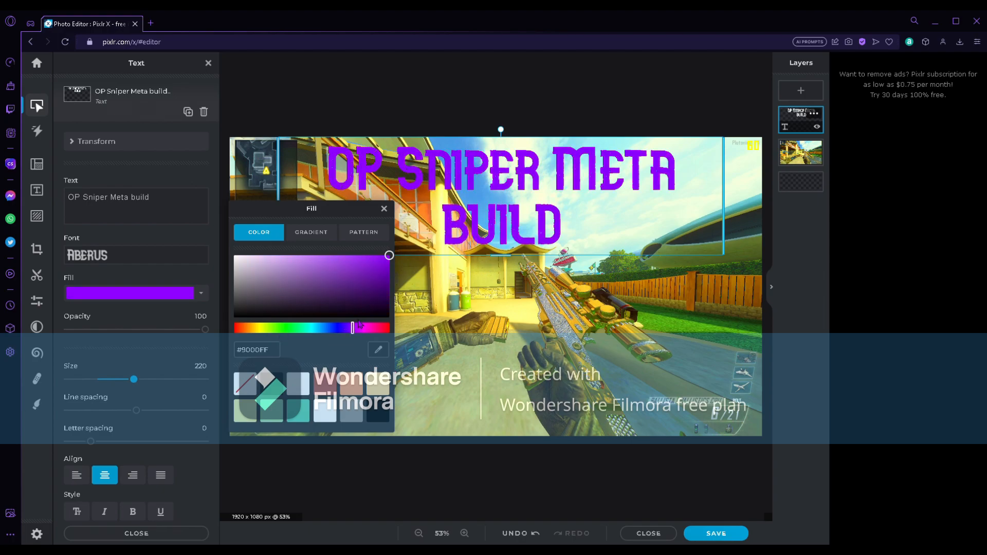
pyautogui.click(479, 319)
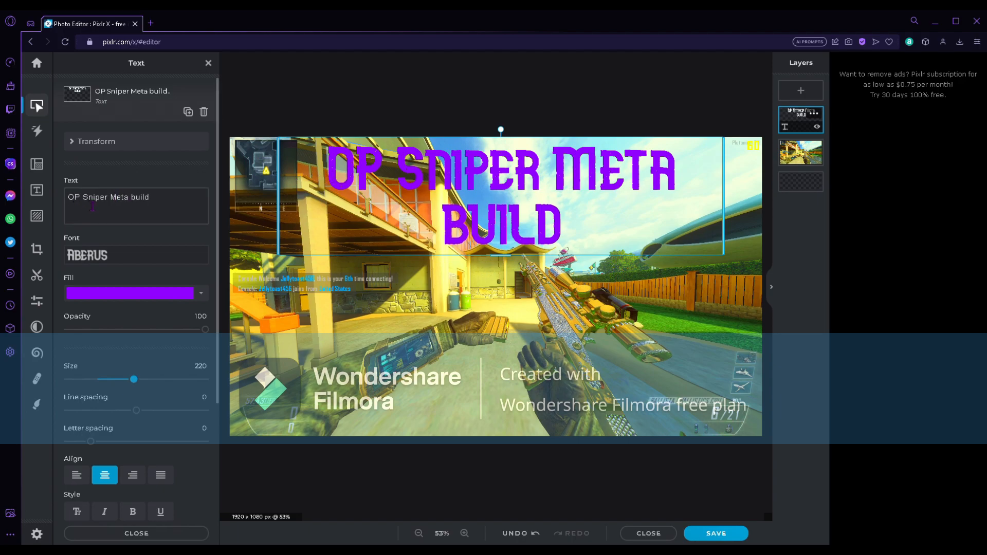
# Look through the layout, cutout, animation and crop tools for something useful for the thumbnail.
pyautogui.click(37, 164)
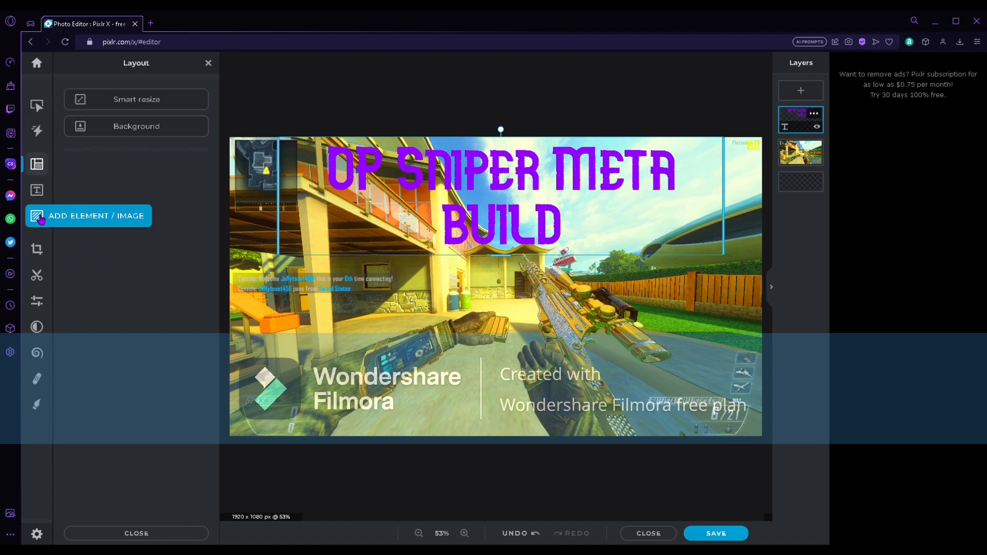
pyautogui.click(37, 276)
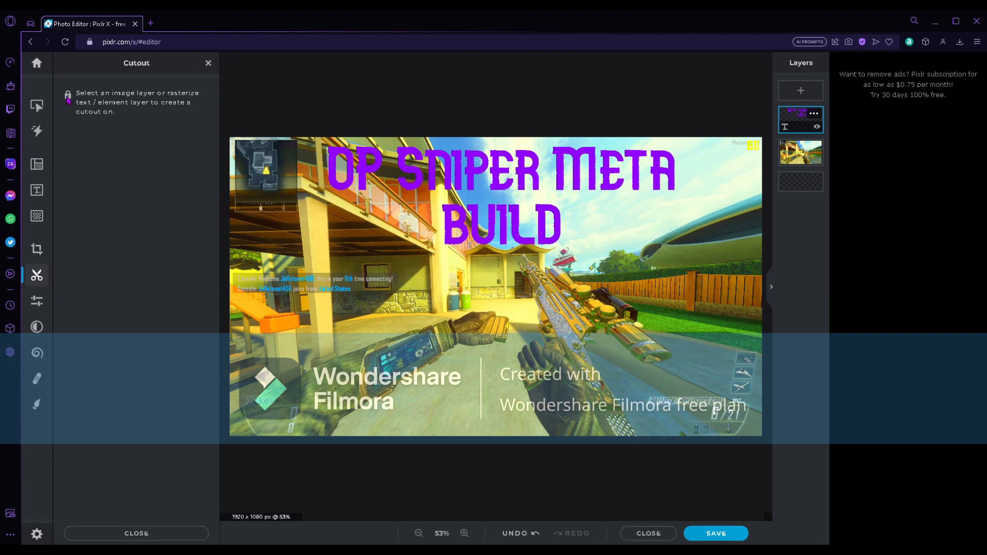
pyautogui.click(42, 276)
pyautogui.hotkey('ctrl', 'z')
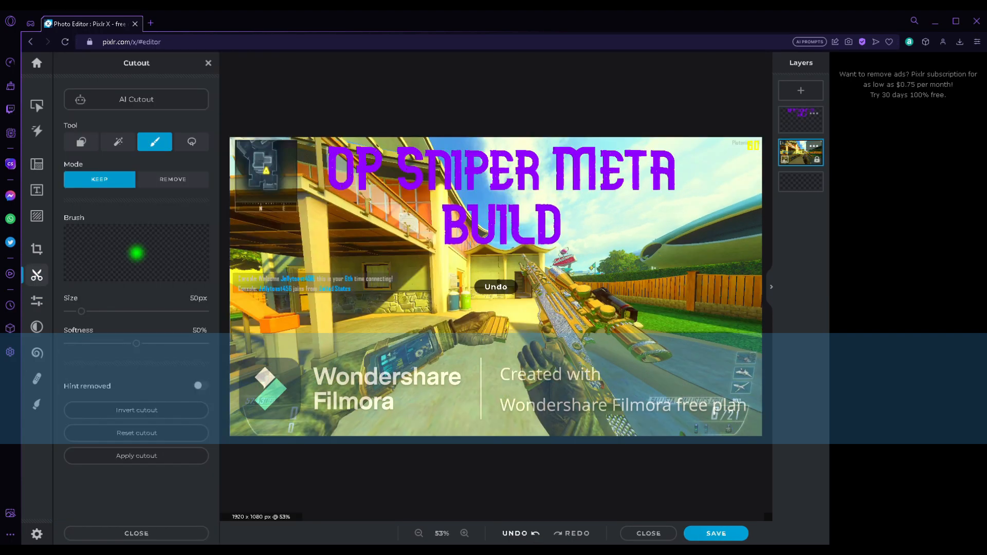
pyautogui.click(37, 131)
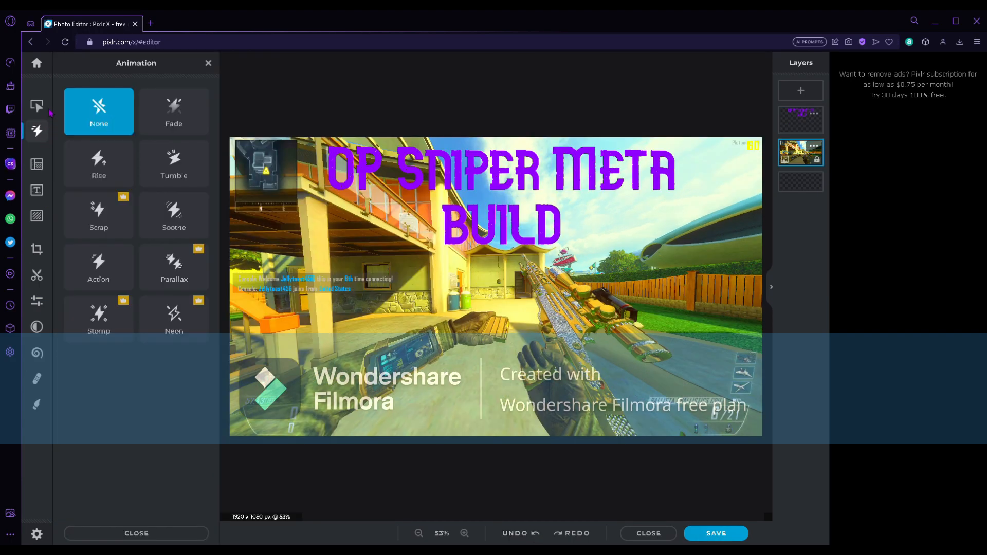
pyautogui.click(37, 105)
pyautogui.click(37, 131)
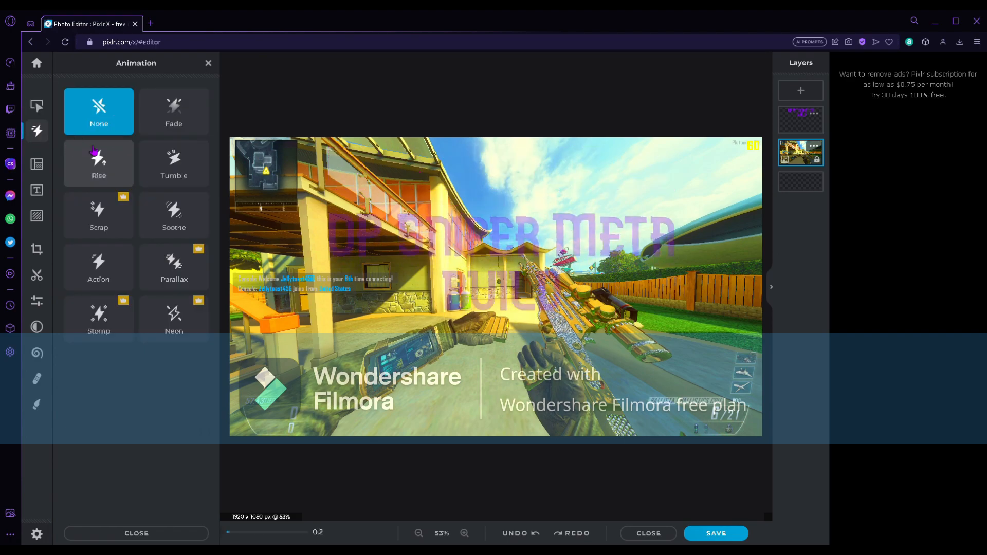
pyautogui.click(37, 249)
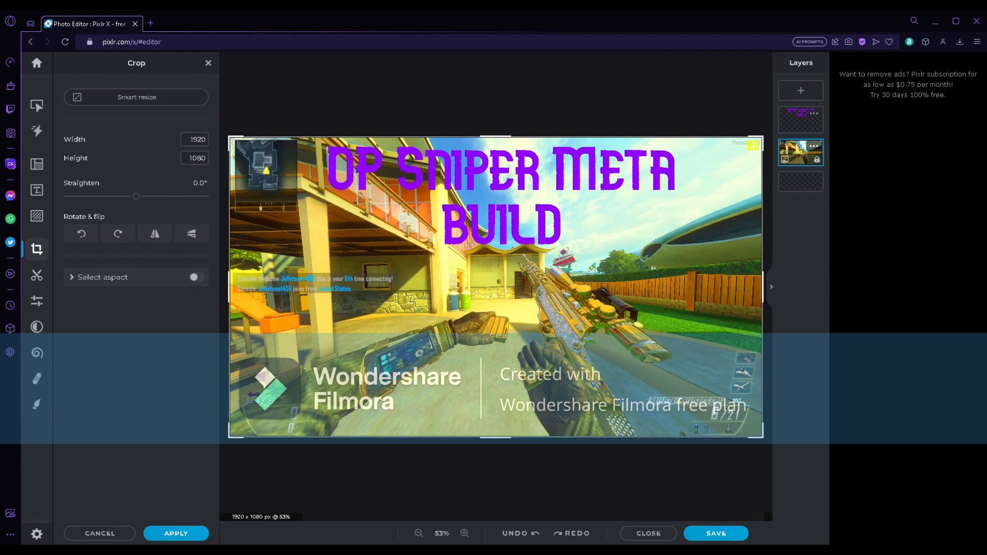
pyautogui.moveTo(235, 442); pyautogui.dragTo(209, 459)
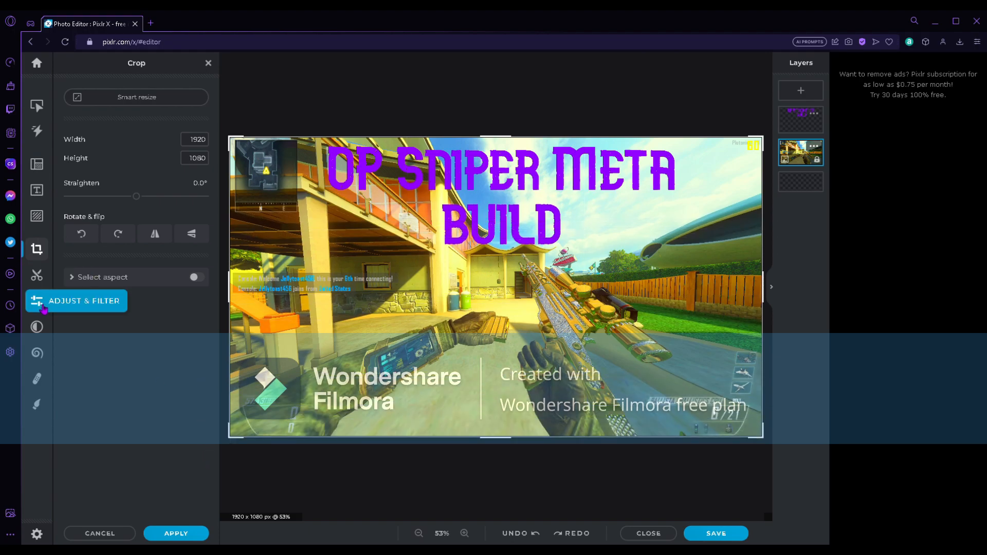
# Try the retouch Blur brush on the screenshot's background, undo the stroke, and set the brush strength to 100.
pyautogui.click(45, 371)
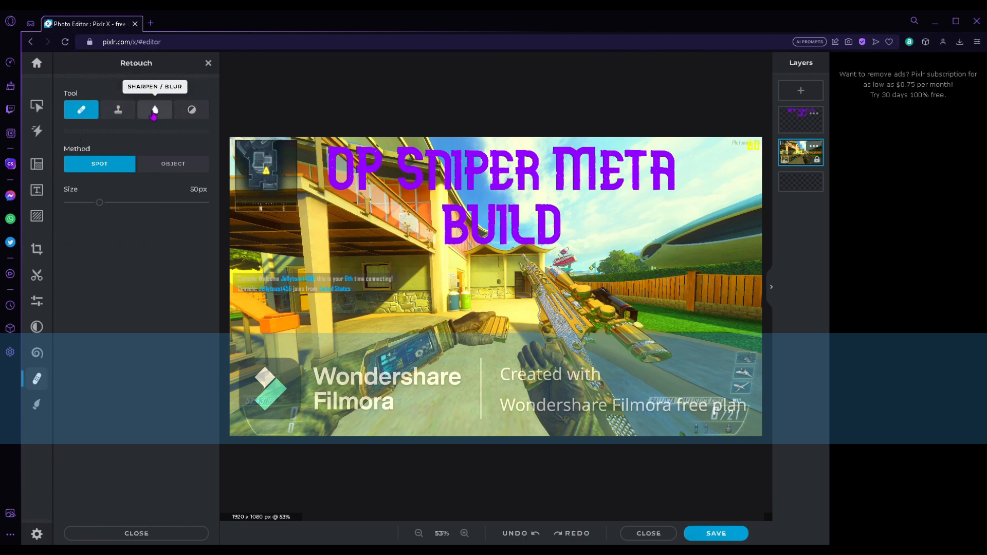
pyautogui.click(155, 110)
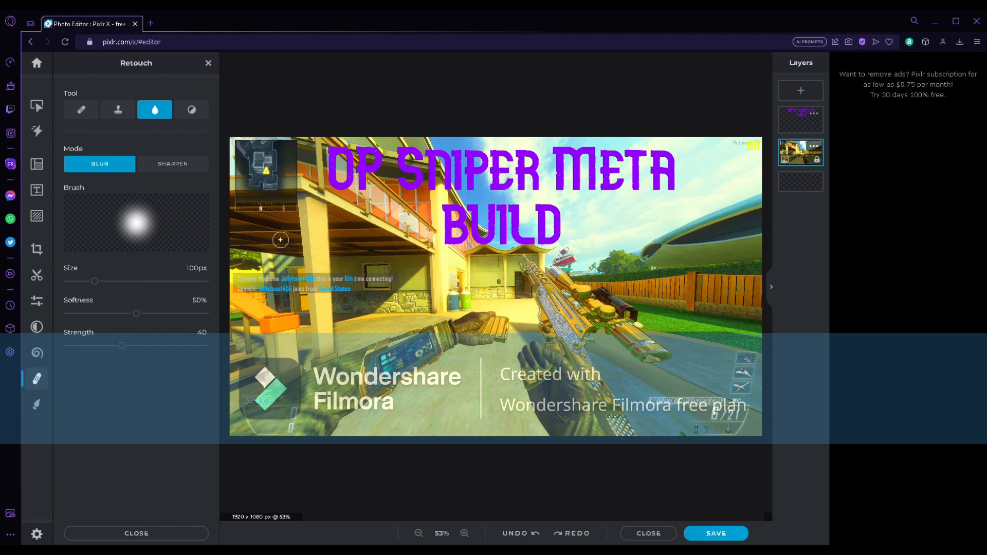
pyautogui.moveTo(336, 277); pyautogui.dragTo(552, 314)
pyautogui.hotkey('ctrl', 'z')
pyautogui.moveTo(117, 349); pyautogui.dragTo(205, 346)
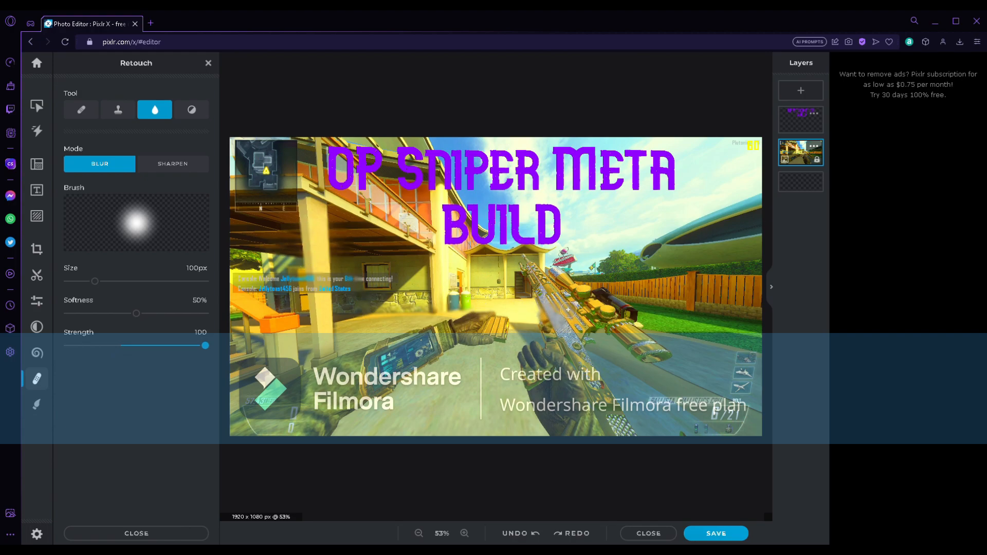
# Undo the latest blur strokes and the title's fill change, and brush blur beside the gloved hand.
pyautogui.hotkey('ctrl', 'z')
pyautogui.hotkey('ctrl', 'z')
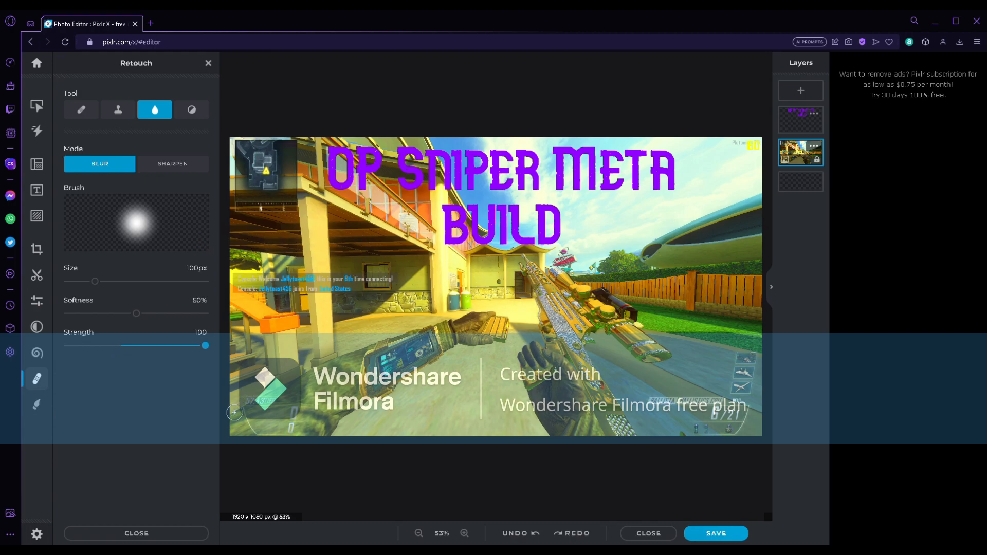
pyautogui.hotkey('ctrl', 'z')
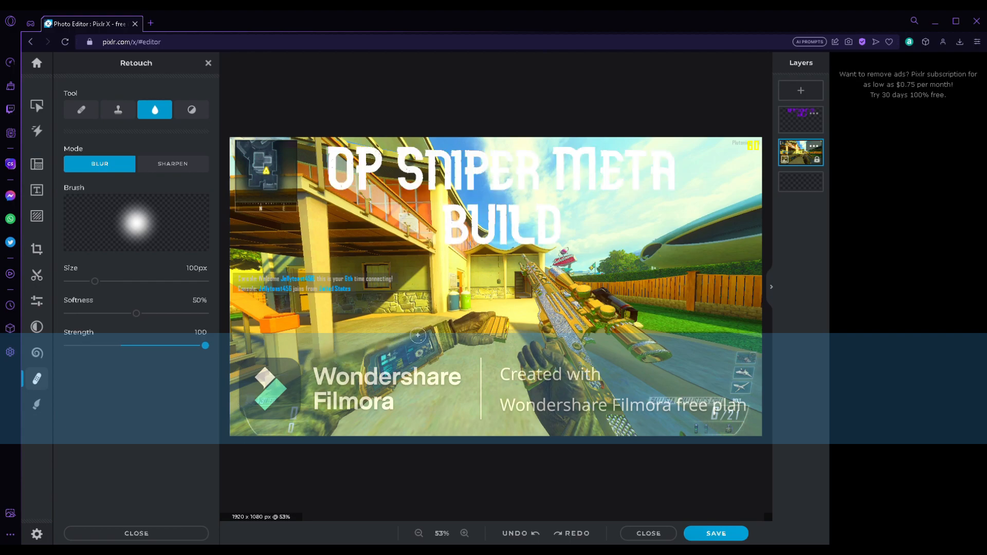
pyautogui.moveTo(478, 311)
pyautogui.mouseDown()
pyautogui.moveTo(509, 333)
pyautogui.moveTo(496, 347)
pyautogui.moveTo(445, 348)
pyautogui.mouseUp()
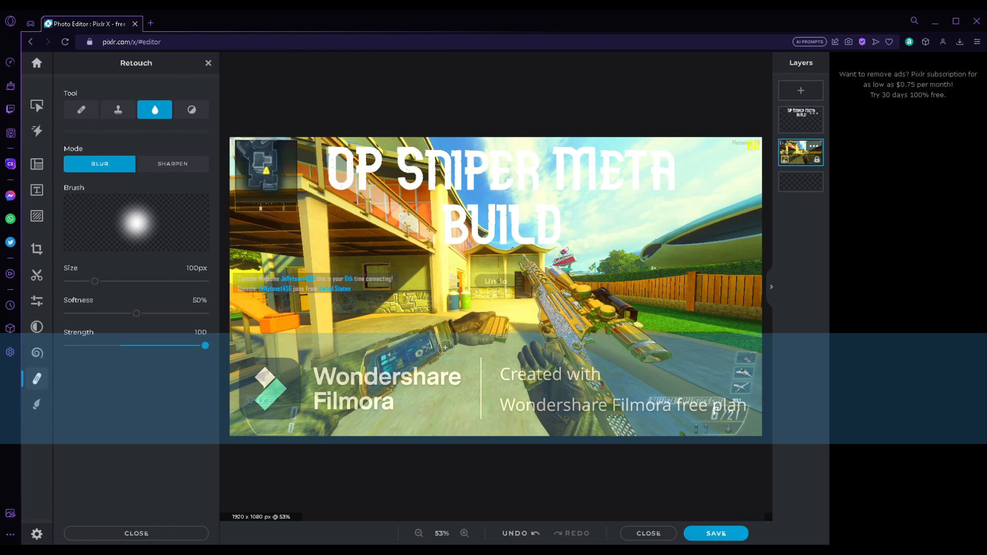
# Adjust the screenshot's light with brightness 25, contrast 25 and shadows 100.
pyautogui.click(36, 300)
pyautogui.click(140, 383)
pyautogui.scroll(-2, 141, 371)
pyautogui.moveTo(140, 327)
pyautogui.mouseDown()
pyautogui.moveTo(205, 321)
pyautogui.moveTo(115, 321)
pyautogui.moveTo(158, 323)
pyautogui.mouseUp()
pyautogui.moveTo(137, 385)
pyautogui.mouseDown()
pyautogui.moveTo(215, 385)
pyautogui.moveTo(47, 381)
pyautogui.moveTo(163, 386)
pyautogui.mouseUp()
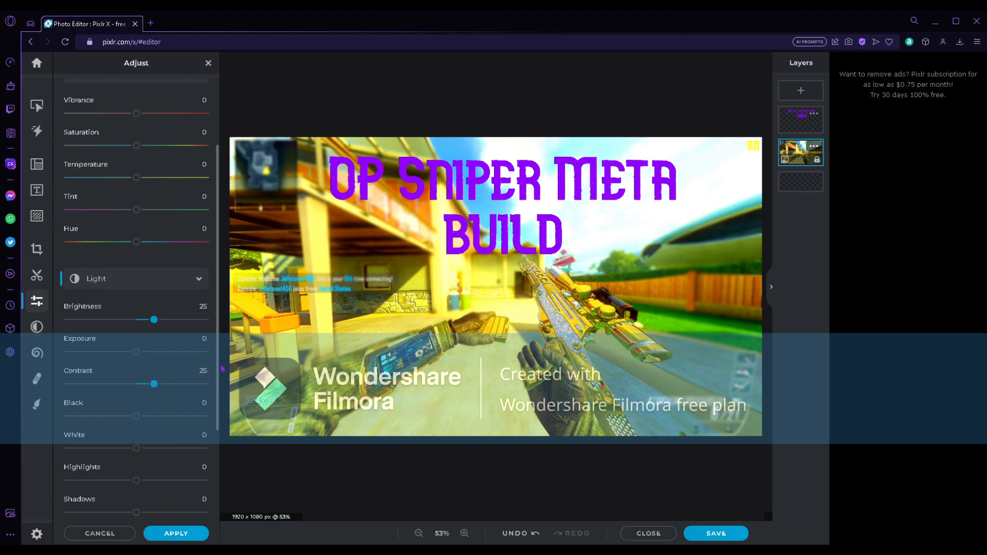
pyautogui.scroll(-1, 142, 452)
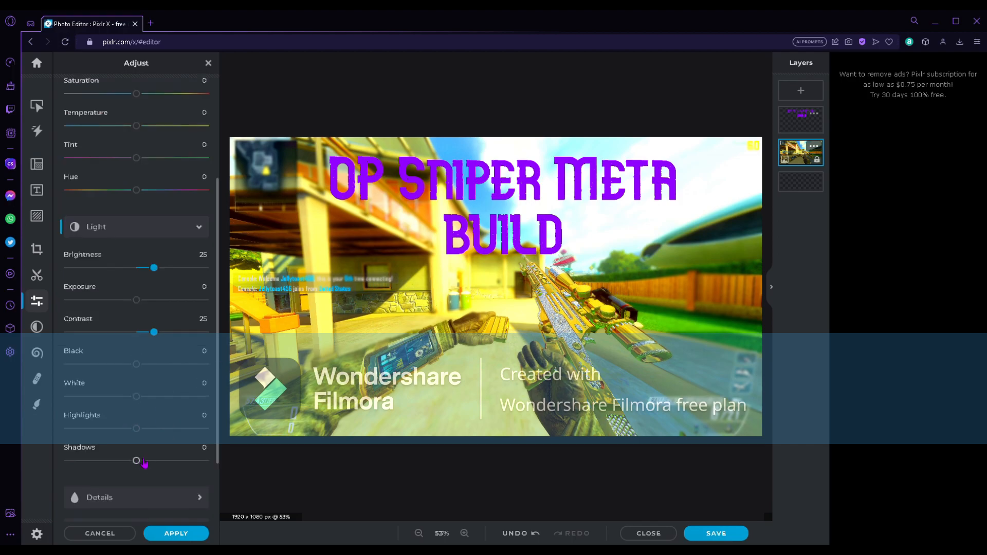
pyautogui.moveTo(138, 461); pyautogui.dragTo(293, 440)
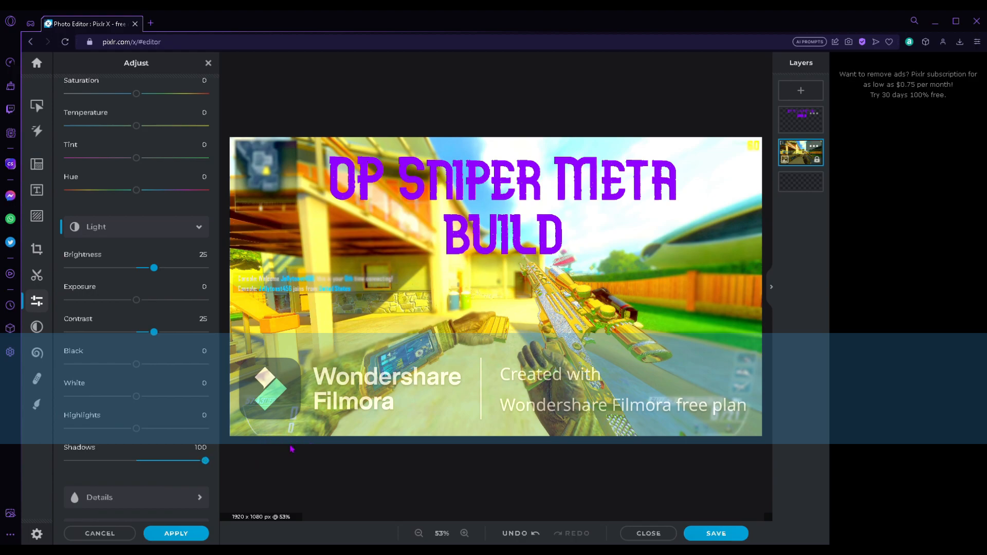
# Try the sharpen and smooth detail adjustments on the screenshot and return both to 0.
pyautogui.scroll(-2, 134, 452)
pyautogui.click(121, 449)
pyautogui.scroll(-1, 103, 442)
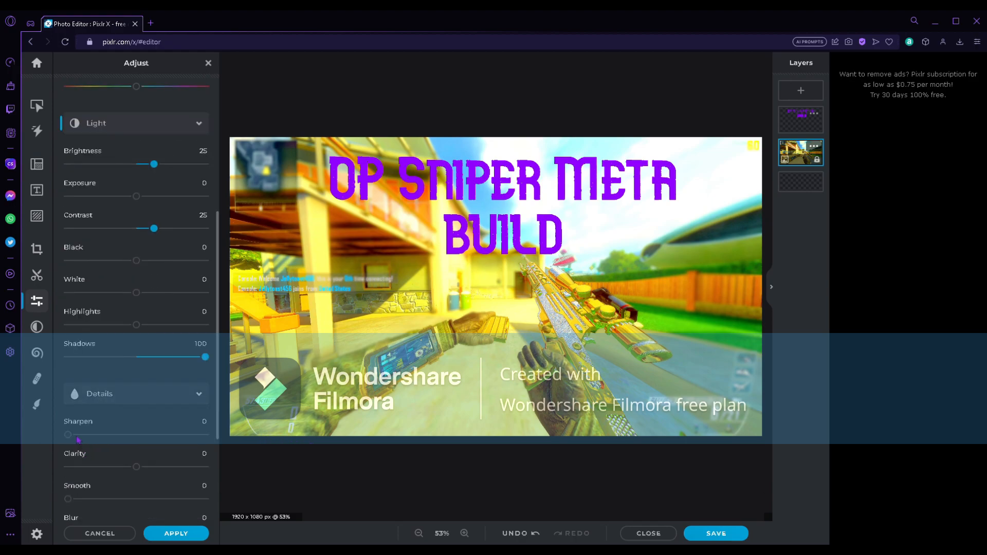
pyautogui.moveTo(70, 435)
pyautogui.mouseDown()
pyautogui.moveTo(253, 446)
pyautogui.moveTo(60, 435)
pyautogui.mouseUp()
pyautogui.moveTo(68, 499); pyautogui.dragTo(35, 479)
pyautogui.scroll(-1, 107, 460)
pyautogui.scroll(-1, 115, 465)
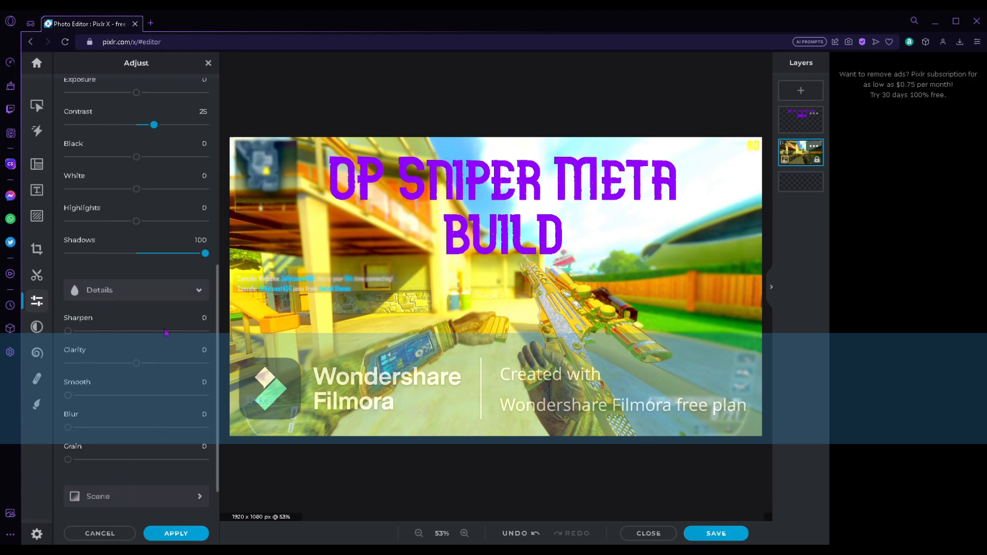
# Try the vignette and bloom scene adjustments on the screenshot and return both to 0.
pyautogui.scroll(-1, 97, 430)
pyautogui.click(88, 443)
pyautogui.scroll(-1, 78, 442)
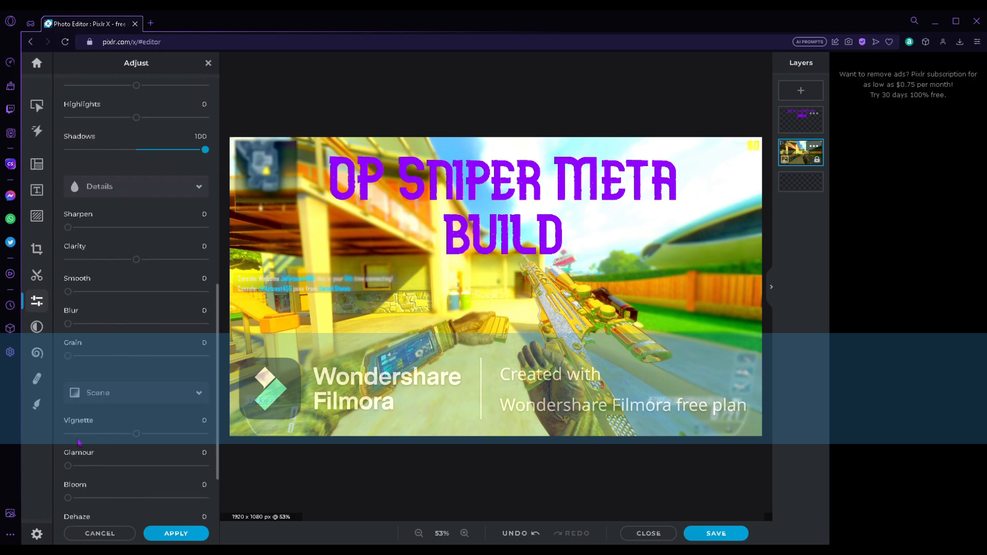
pyautogui.moveTo(145, 437)
pyautogui.mouseDown()
pyautogui.moveTo(240, 445)
pyautogui.moveTo(68, 435)
pyautogui.moveTo(141, 440)
pyautogui.mouseUp()
pyautogui.scroll(-1, 74, 472)
pyautogui.moveTo(72, 449)
pyautogui.mouseDown()
pyautogui.moveTo(146, 445)
pyautogui.moveTo(90, 448)
pyautogui.mouseUp()
pyautogui.scroll(-1, 80, 474)
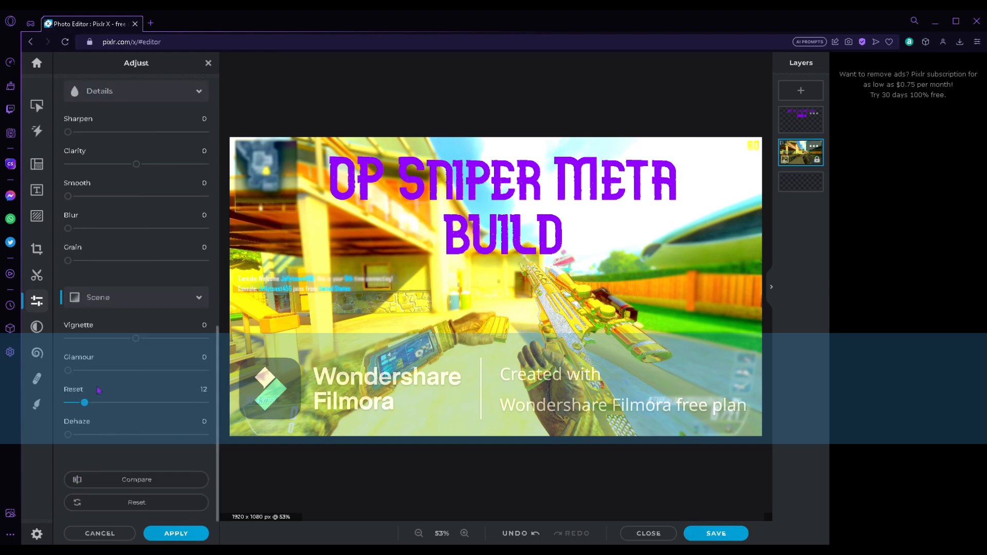
pyautogui.moveTo(84, 404); pyautogui.dragTo(53, 408)
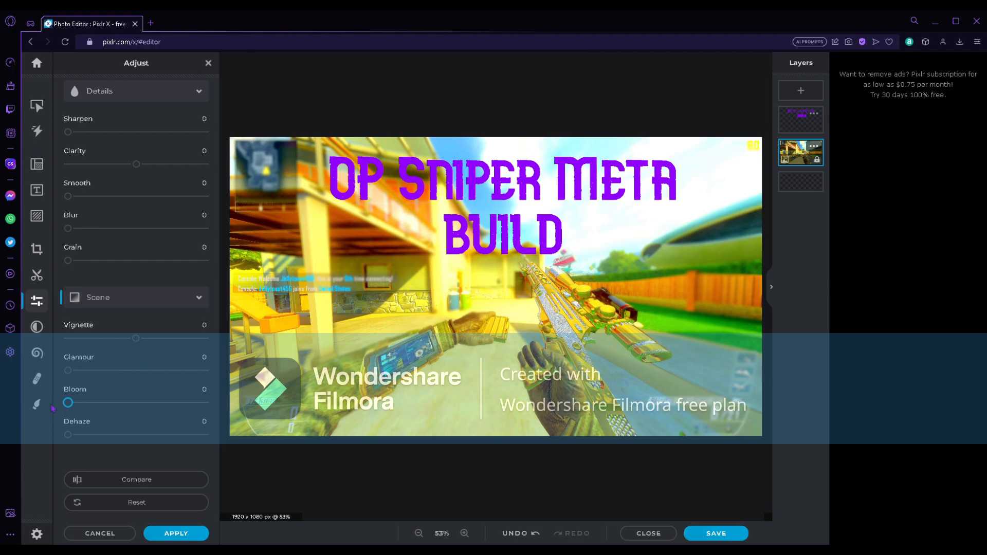
# Lower the screenshot's shadows adjustment to 52.
pyautogui.scroll(1, 84, 249)
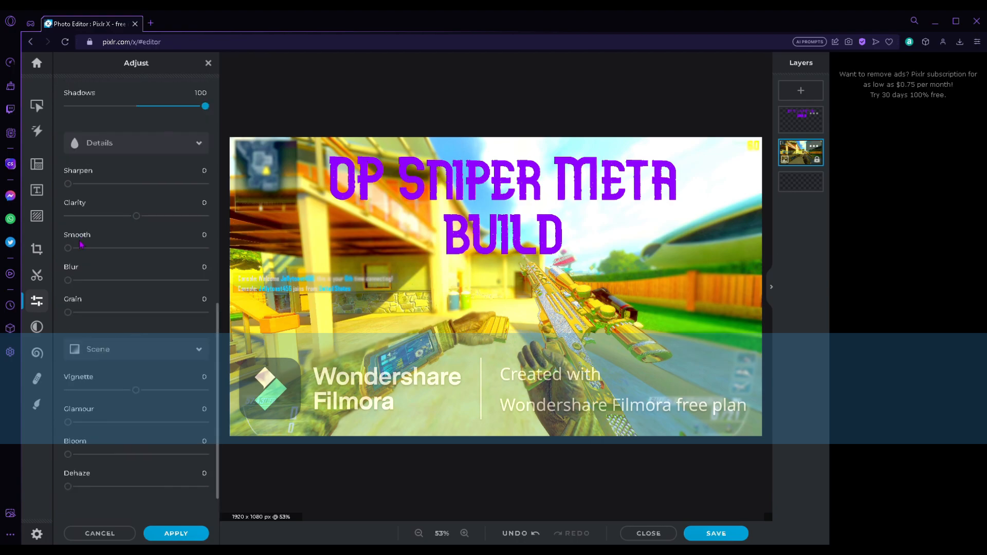
pyautogui.scroll(3, 81, 203)
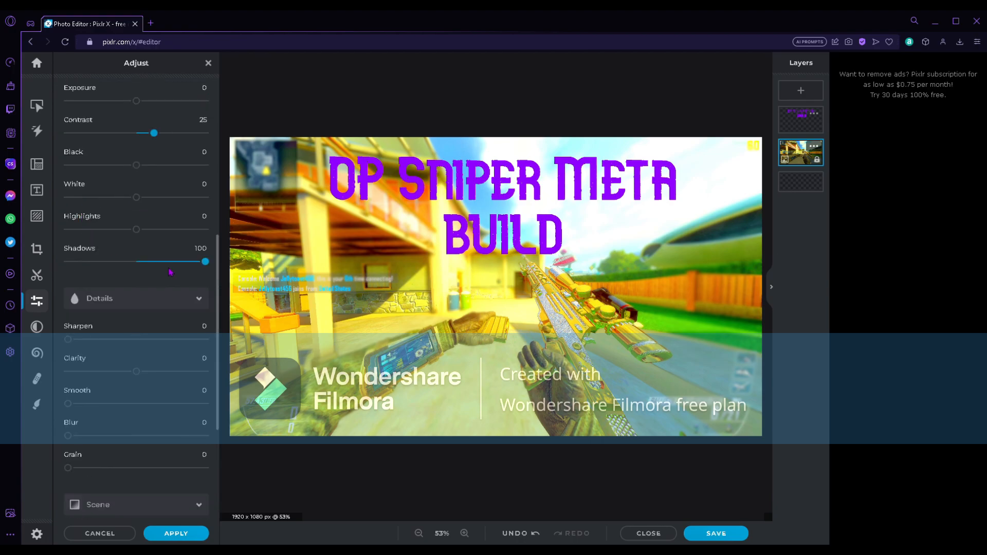
pyautogui.moveTo(215, 267); pyautogui.dragTo(180, 265)
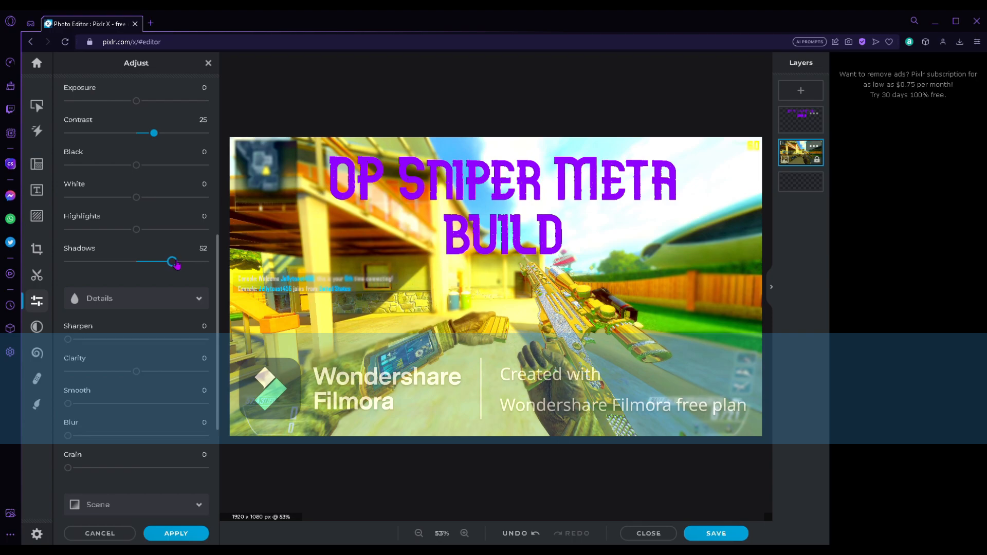